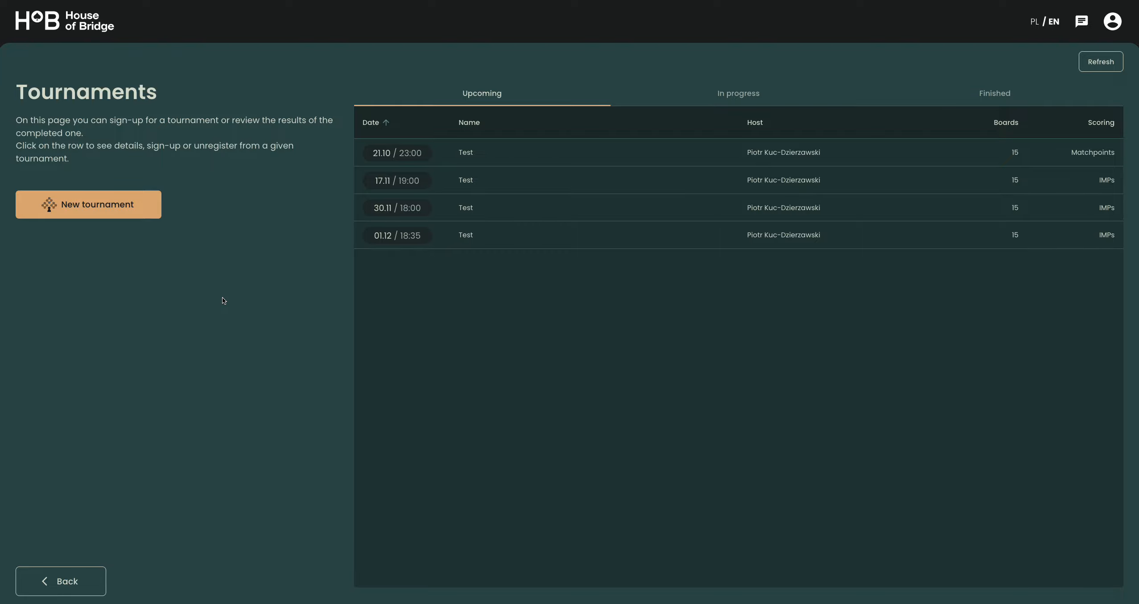
- Start a new tournament named "Public tournament (test)" with IMPs scoring
{"action": "left_click", "coordinate": [98, 212]}
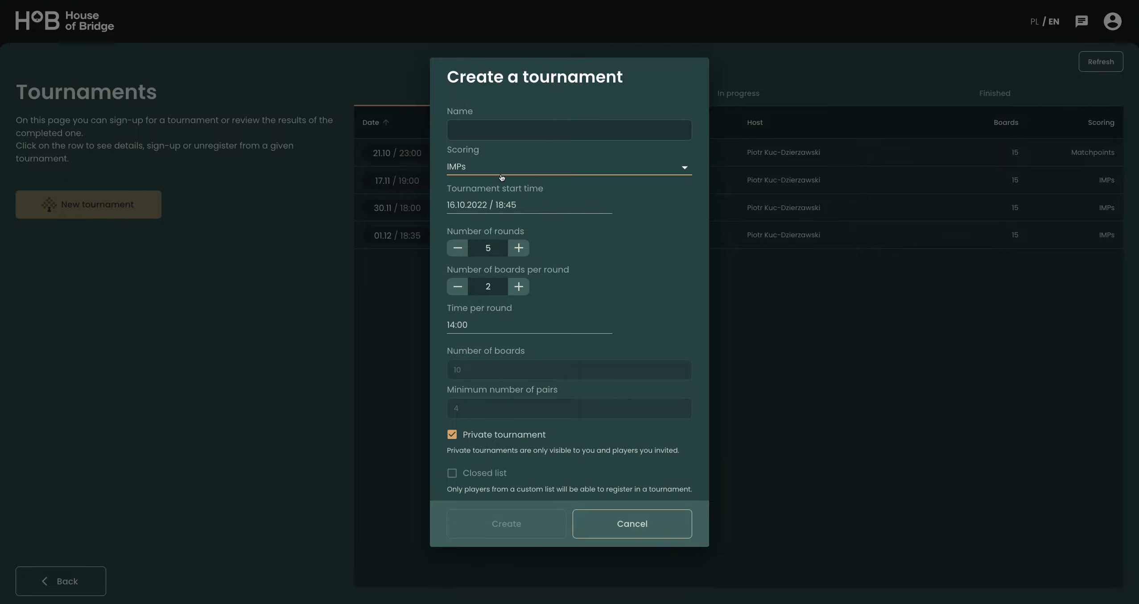
{"action": "left_click", "coordinate": [484, 132]}
{"action": "type", "text": "Pub"}
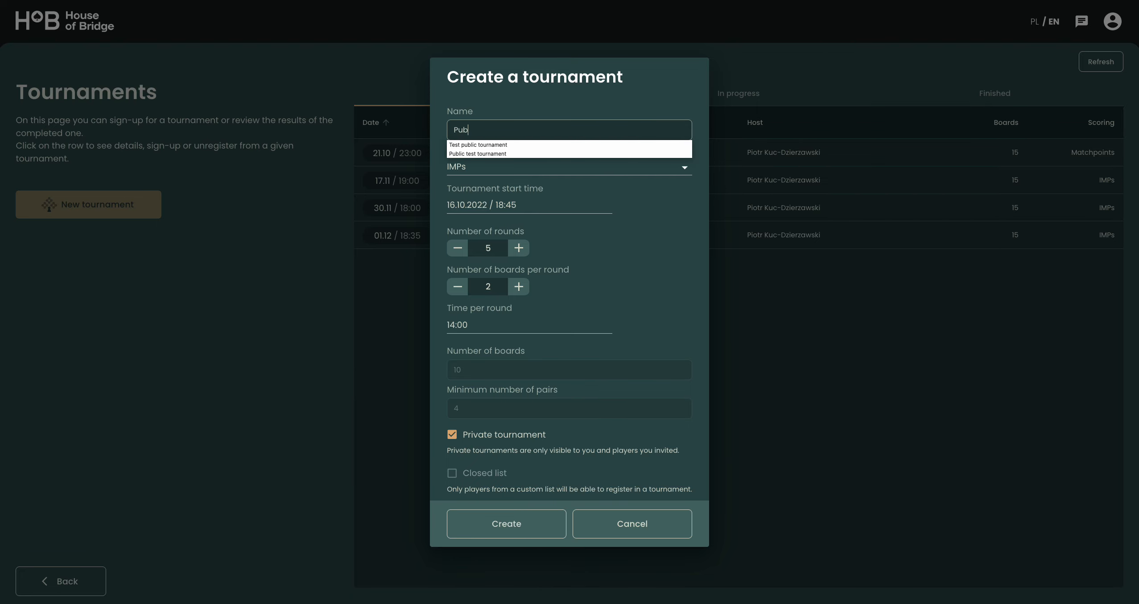
{"action": "type", "text": "lic tournament (test"}
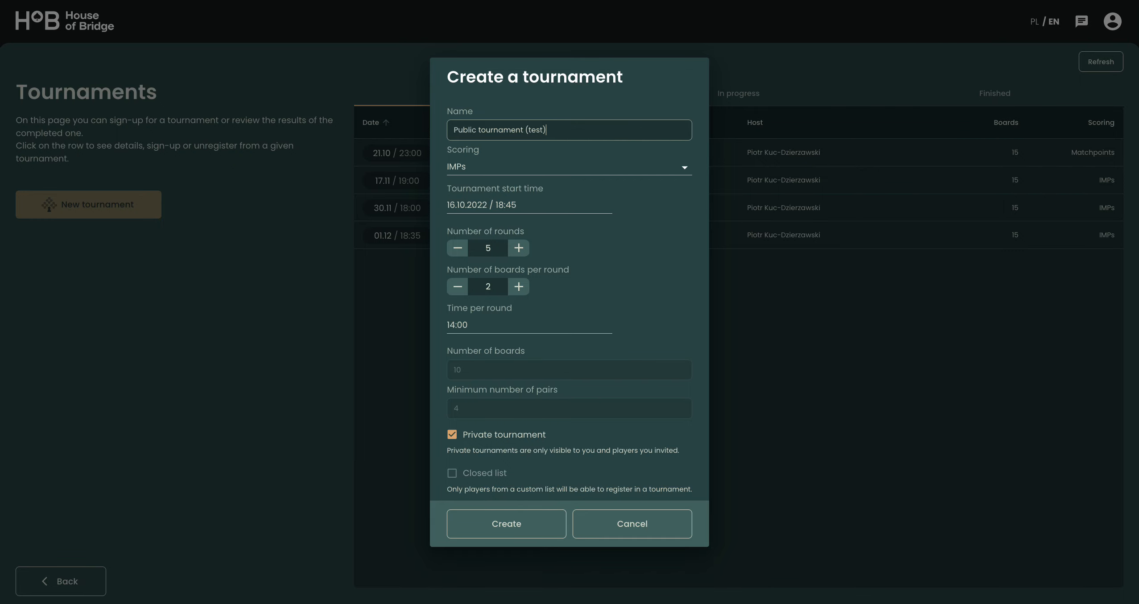
{"action": "type", "text": ")"}
{"action": "left_click", "coordinate": [673, 204]}
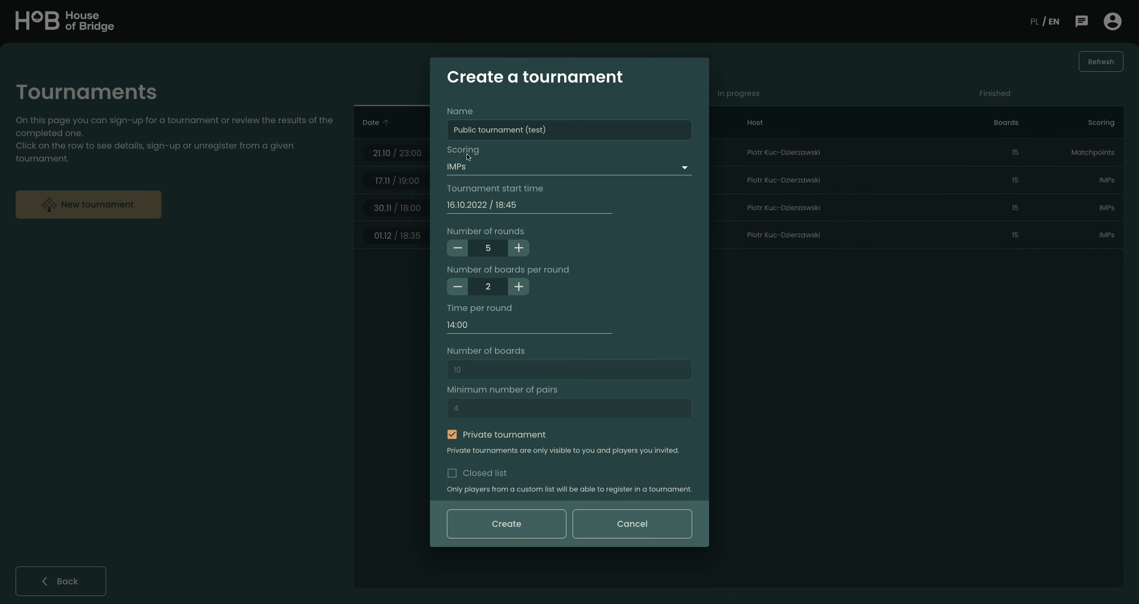
{"action": "left_click", "coordinate": [481, 168]}
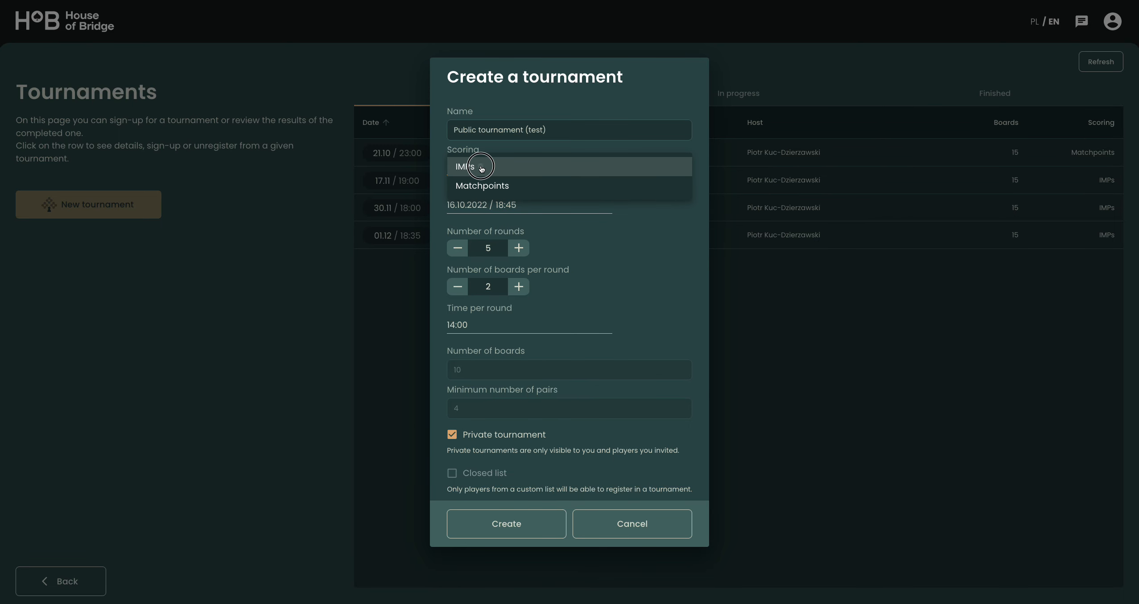
{"action": "left_click", "coordinate": [480, 167]}
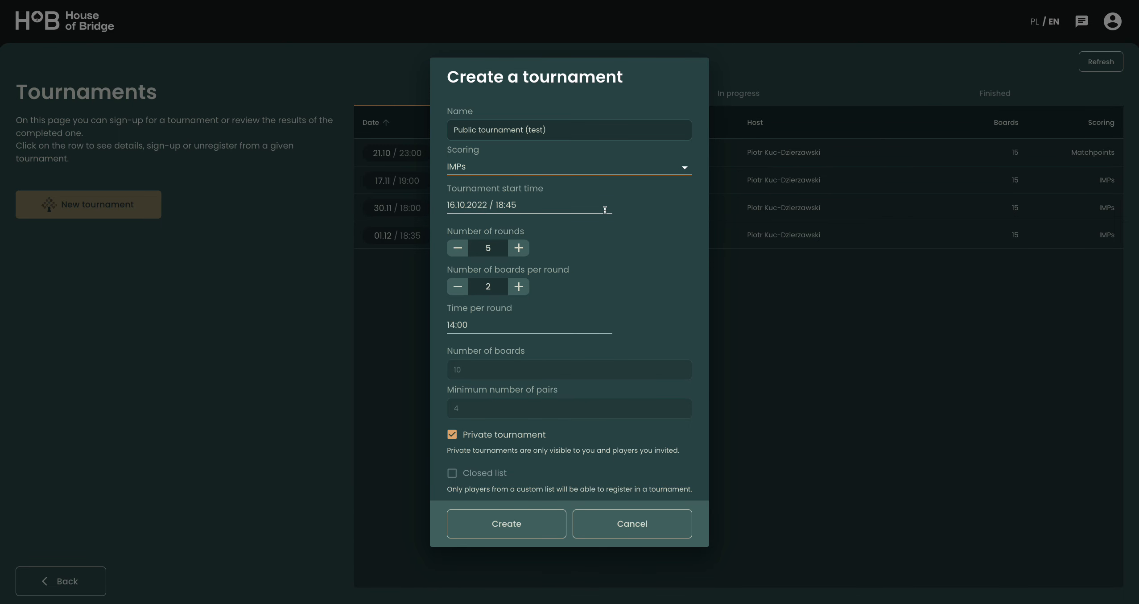
- Set the tournament start time to 18:30 on 16 October 2022
{"action": "left_click", "coordinate": [496, 208]}
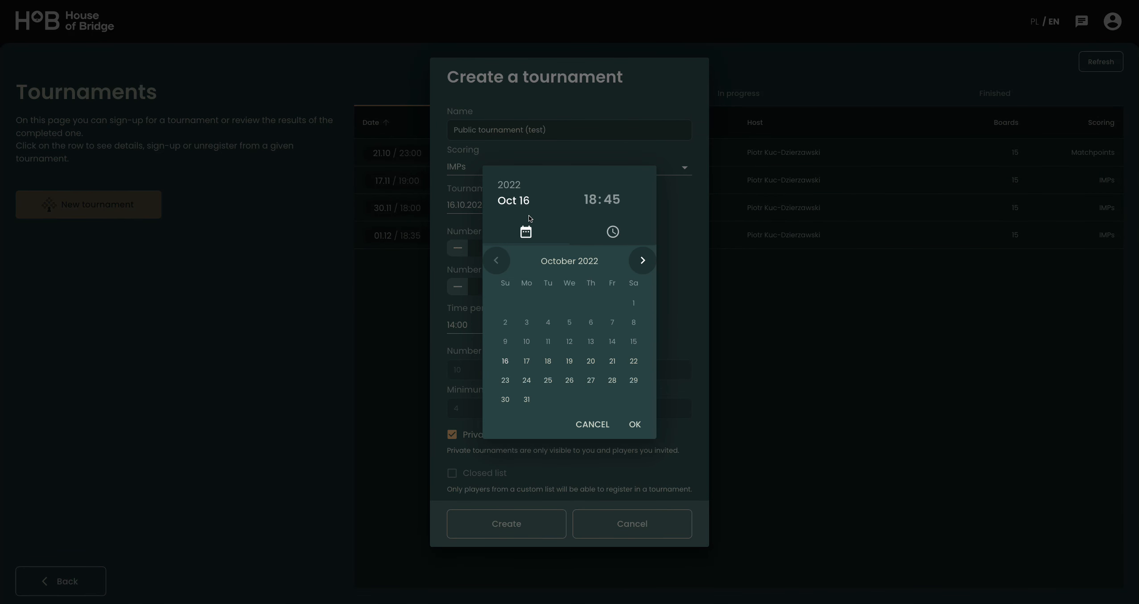
{"action": "left_click", "coordinate": [594, 205]}
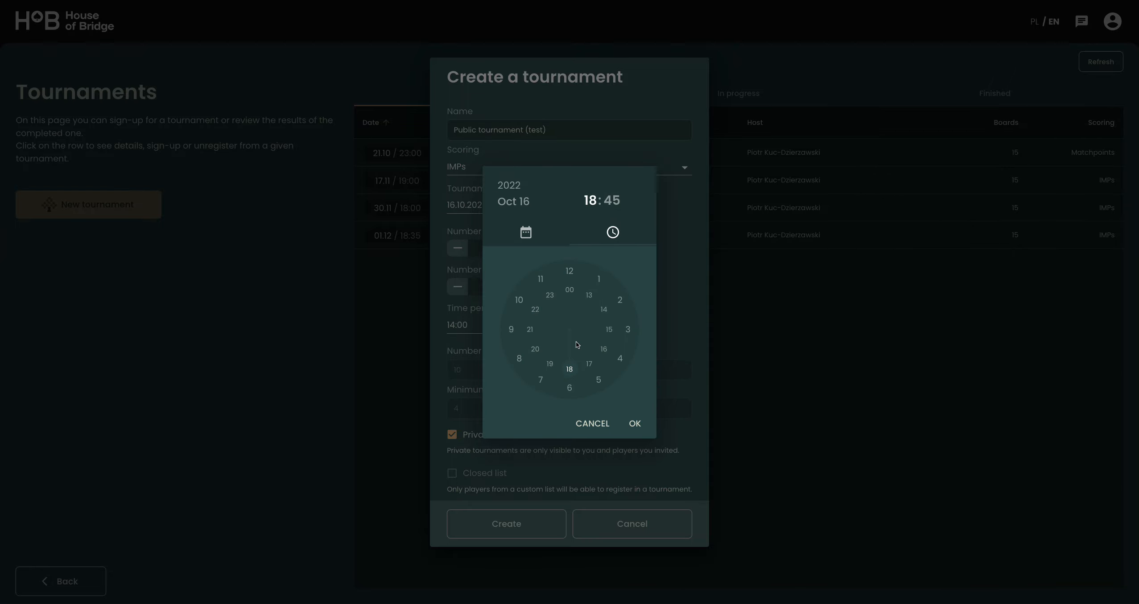
{"action": "left_click", "coordinate": [570, 368]}
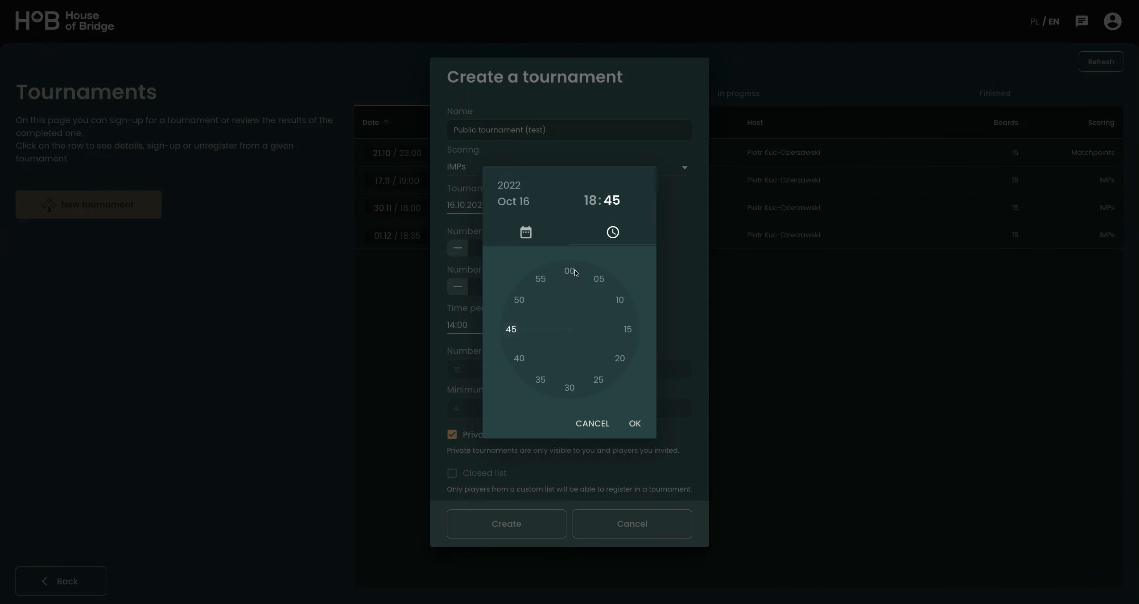
{"action": "left_click", "coordinate": [570, 388]}
{"action": "left_click", "coordinate": [639, 429]}
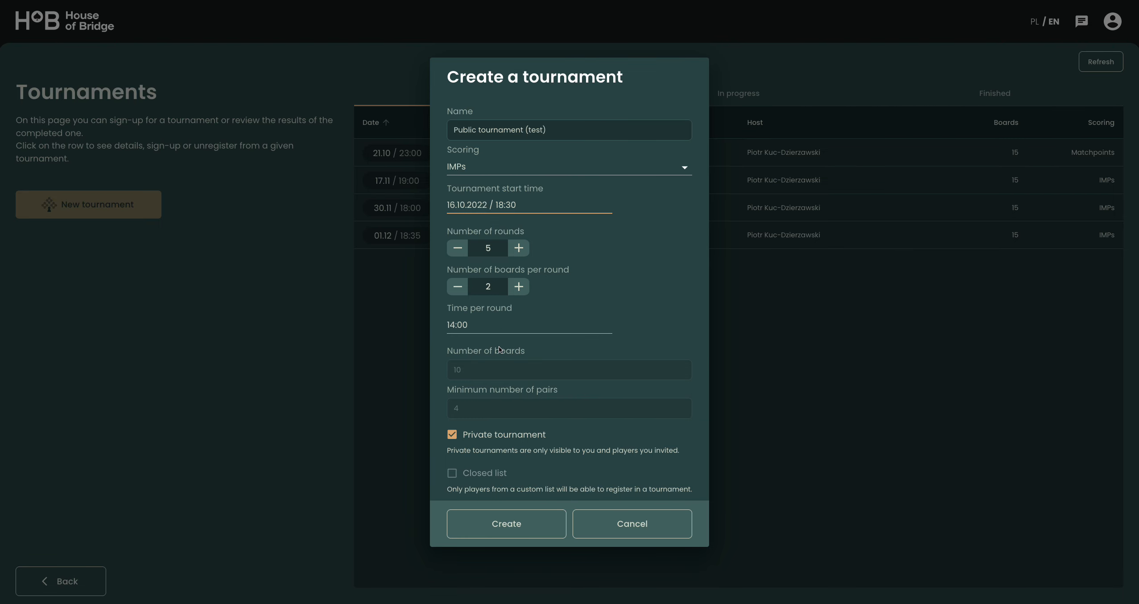
- Set the number of boards per round to 3 and the time per round to 20:00
{"action": "left_click", "coordinate": [518, 286]}
{"action": "left_click", "coordinate": [453, 329]}
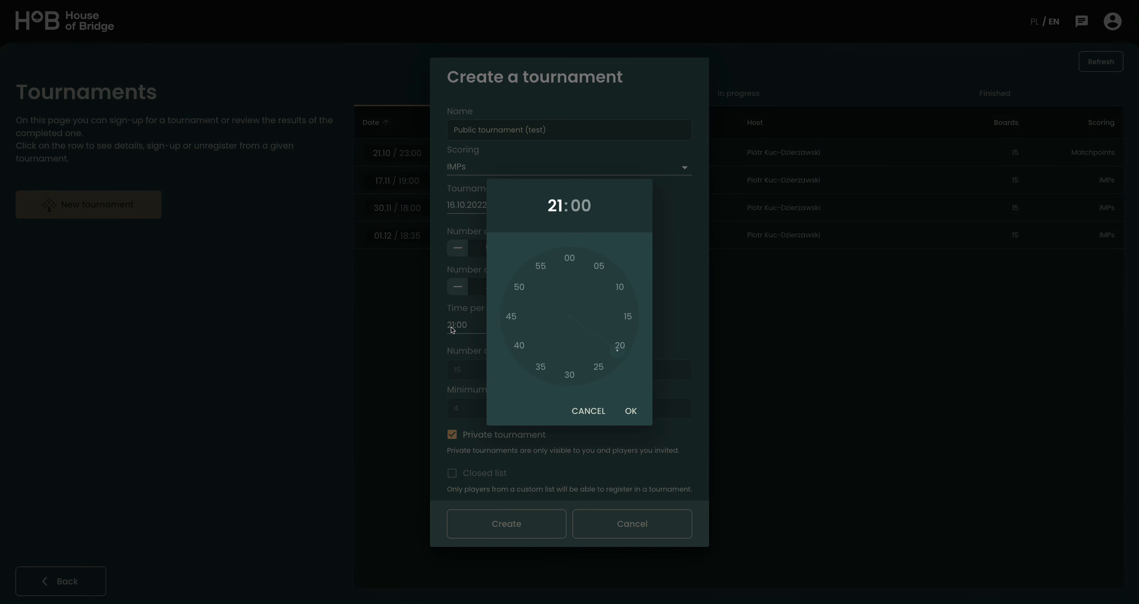
{"action": "left_click", "coordinate": [621, 348]}
{"action": "left_click", "coordinate": [630, 411]}
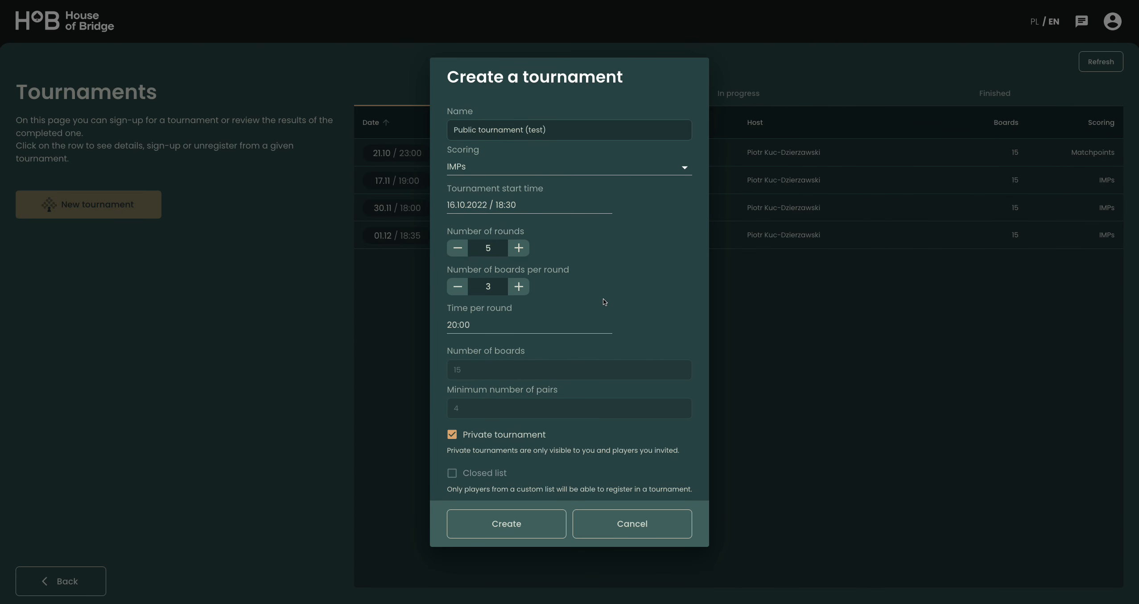
- Turn off the Private tournament option and create the tournament
{"action": "left_click", "coordinate": [454, 438]}
{"action": "left_click", "coordinate": [538, 532]}
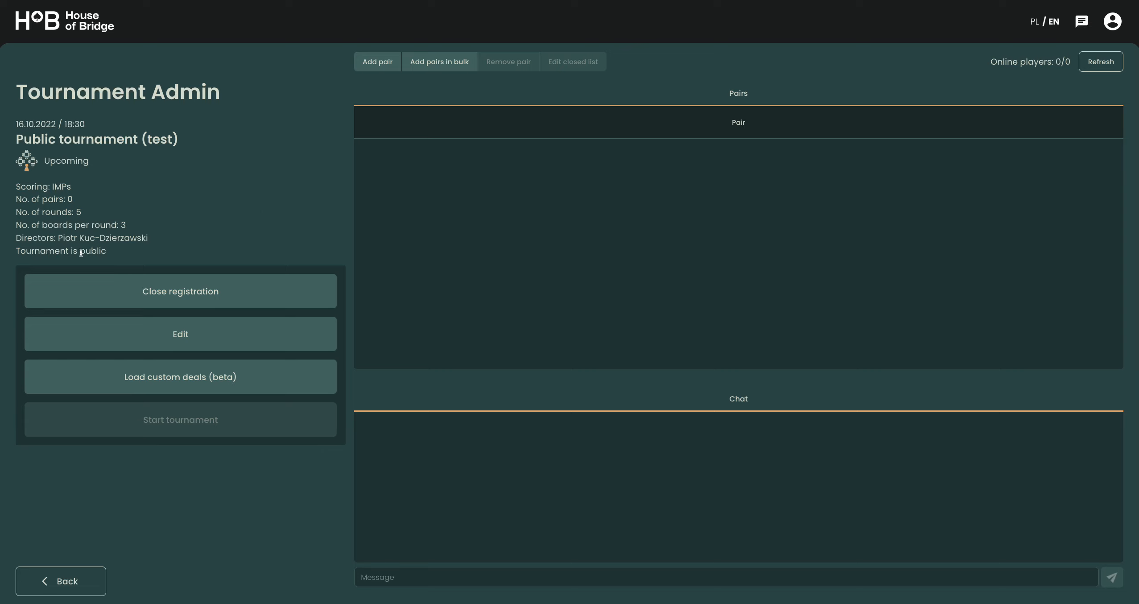
{"action": "left_click_drag", "start_coordinate": [15, 251], "coordinate": [123, 257]}
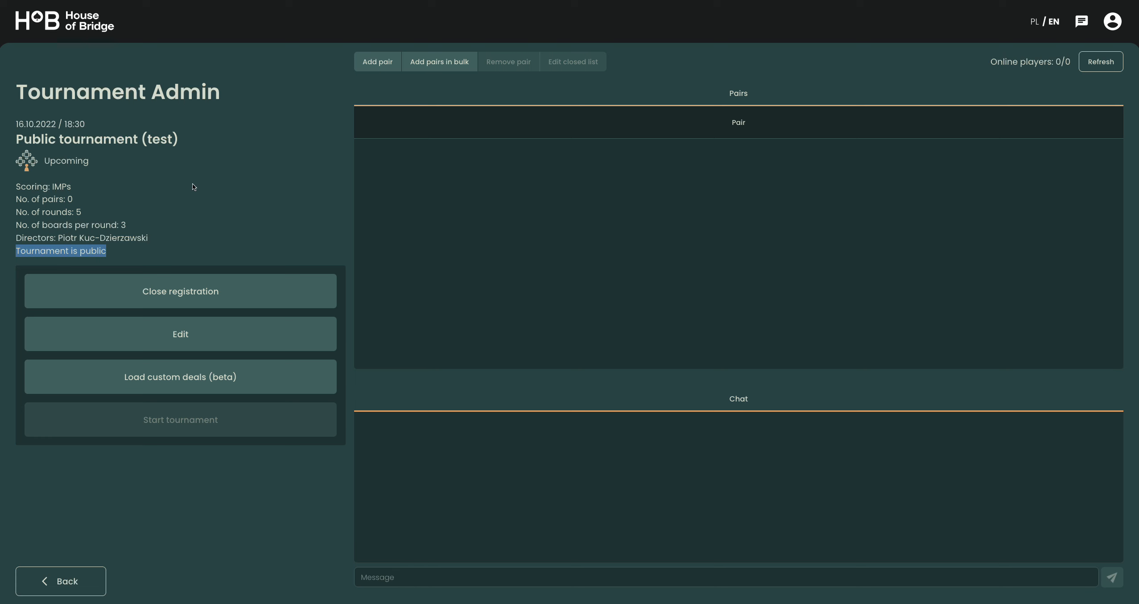
{"action": "left_click", "coordinate": [262, 194]}
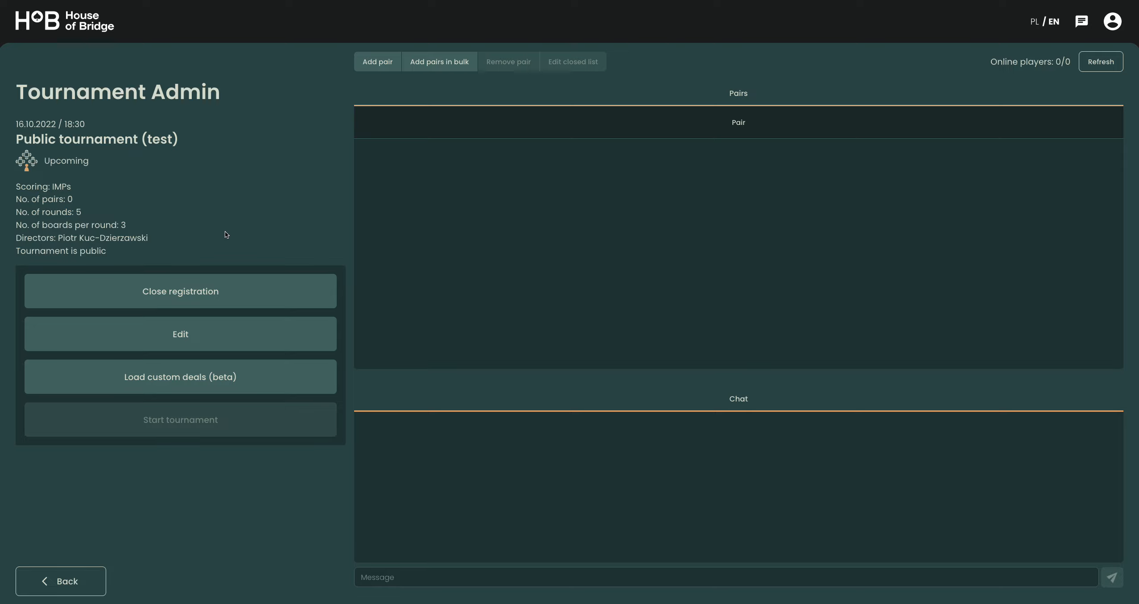
- Close registration for the tournament and reopen it
{"action": "left_click", "coordinate": [180, 290]}
{"action": "left_click_drag", "start_coordinate": [42, 160], "coordinate": [145, 159]}
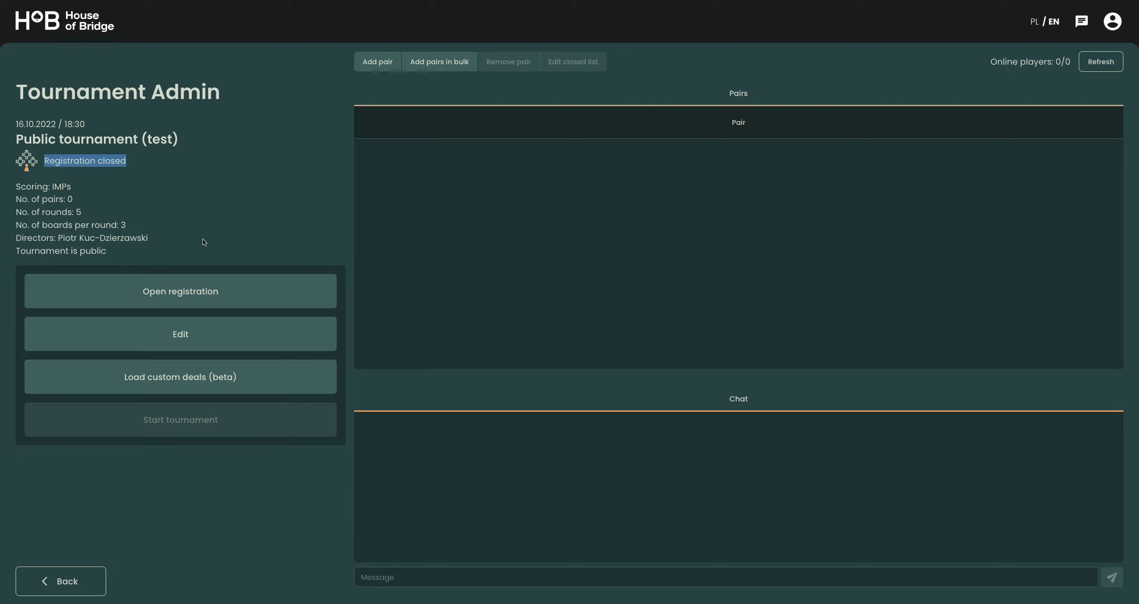
{"action": "left_click", "coordinate": [182, 285]}
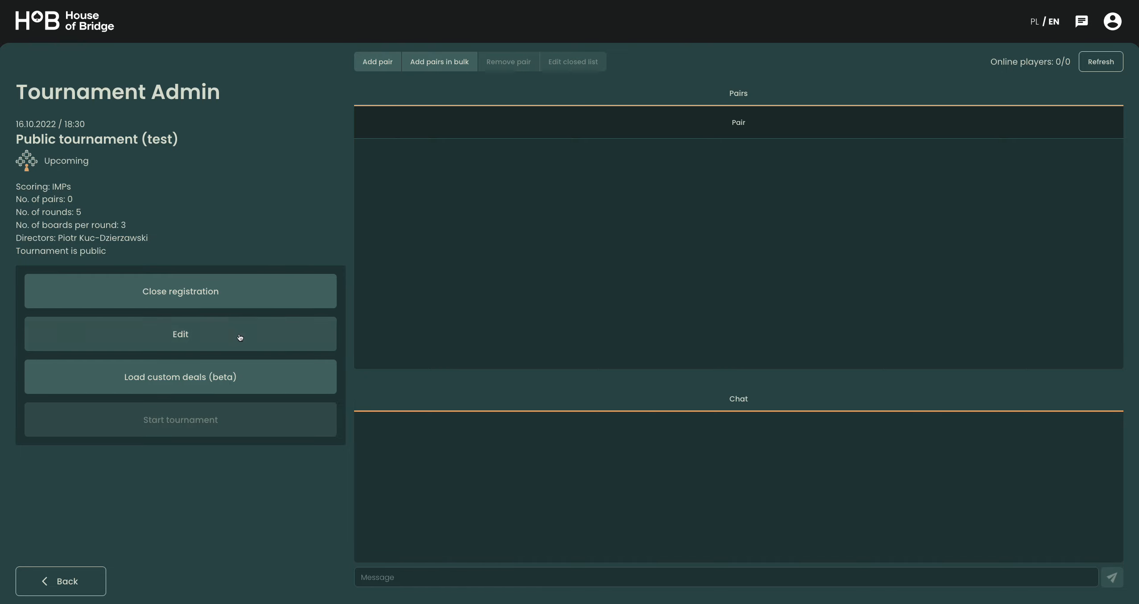
- Edit the tournament to make it private and save the change
{"action": "left_click", "coordinate": [209, 335]}
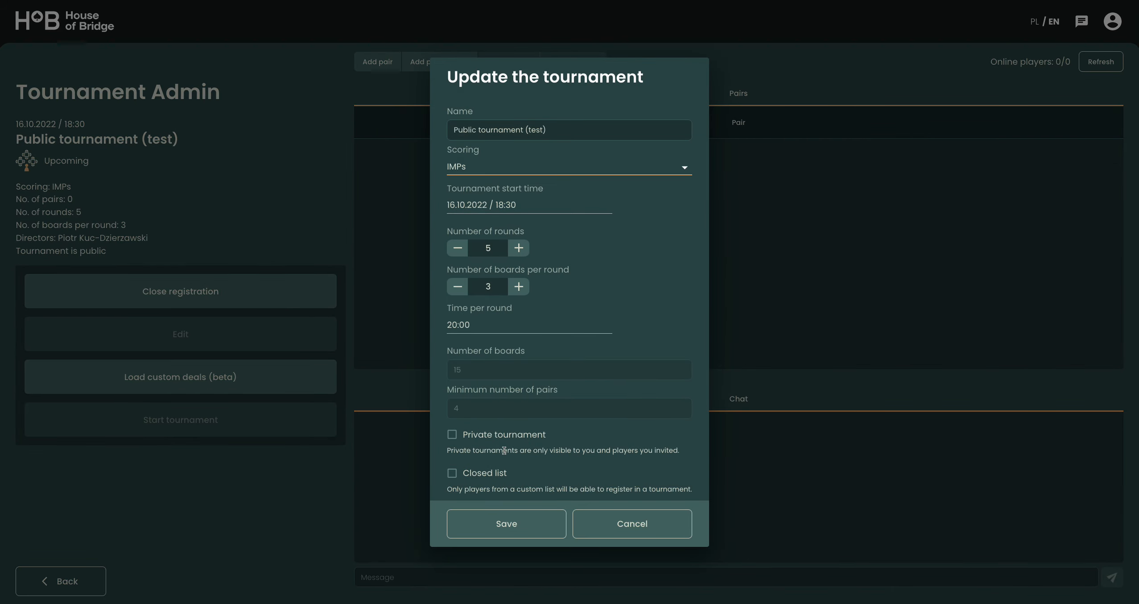
{"action": "left_click", "coordinate": [478, 439]}
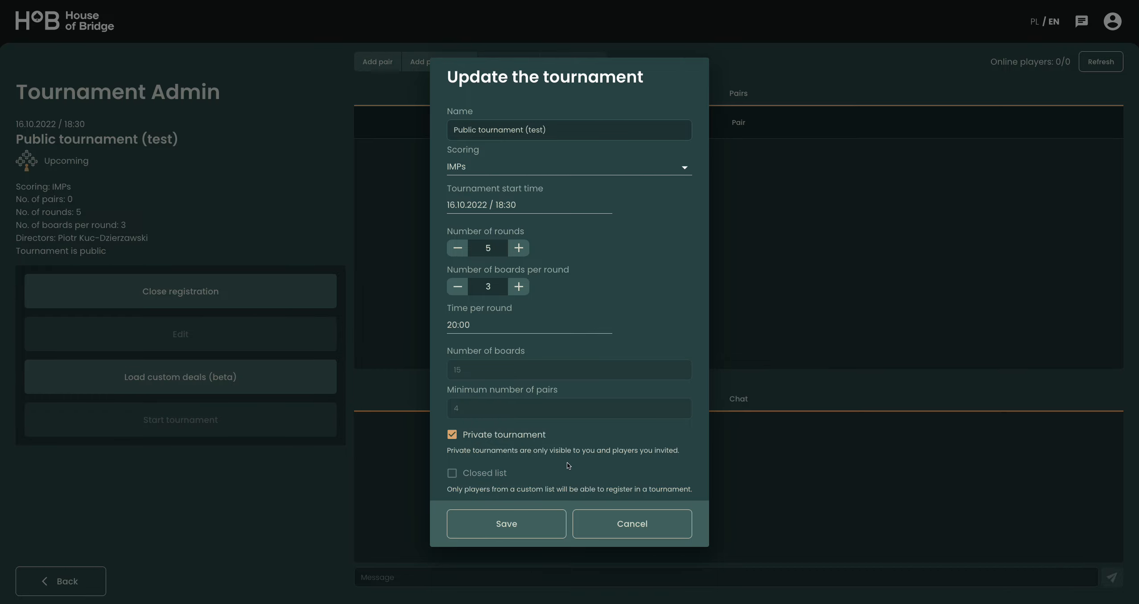
{"action": "left_click", "coordinate": [531, 527]}
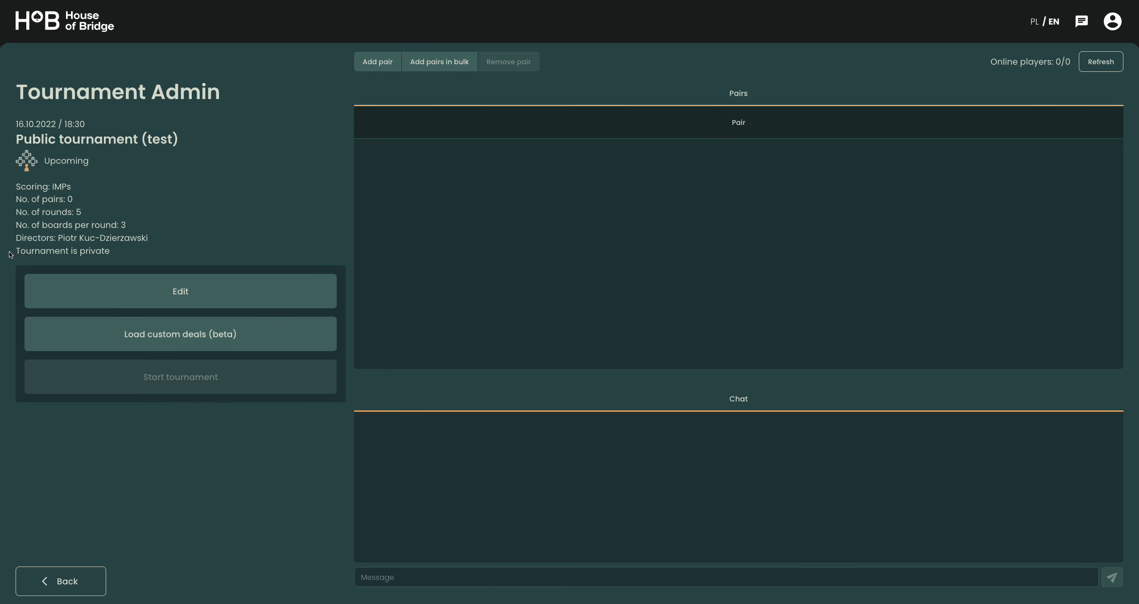
{"action": "left_click_drag", "start_coordinate": [13, 252], "coordinate": [124, 252]}
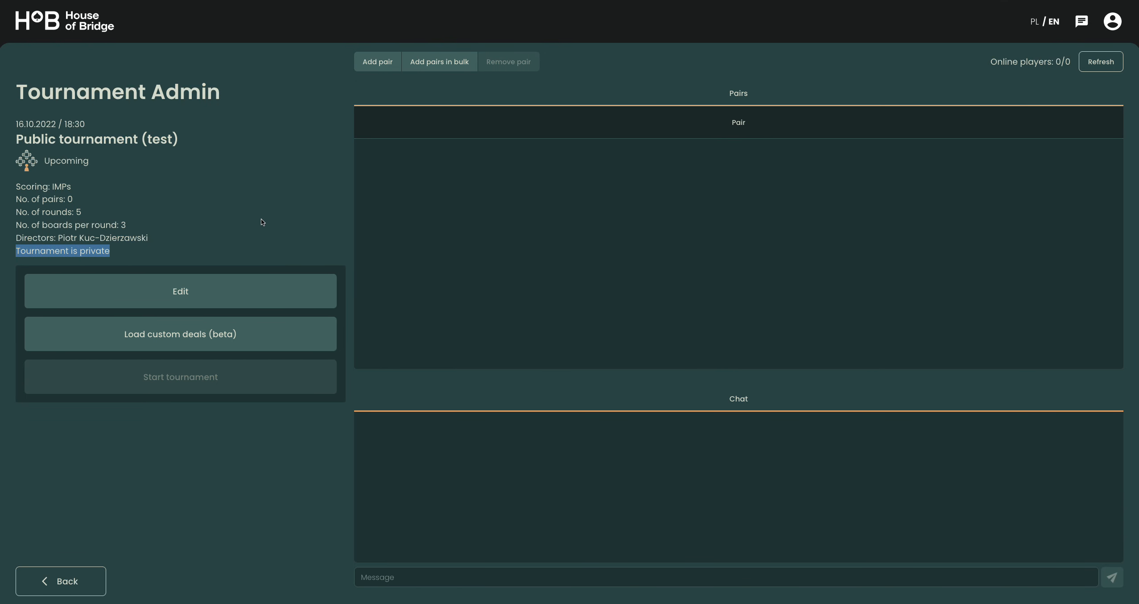
- Edit the tournament again to make it public and save it
{"action": "left_click", "coordinate": [205, 293]}
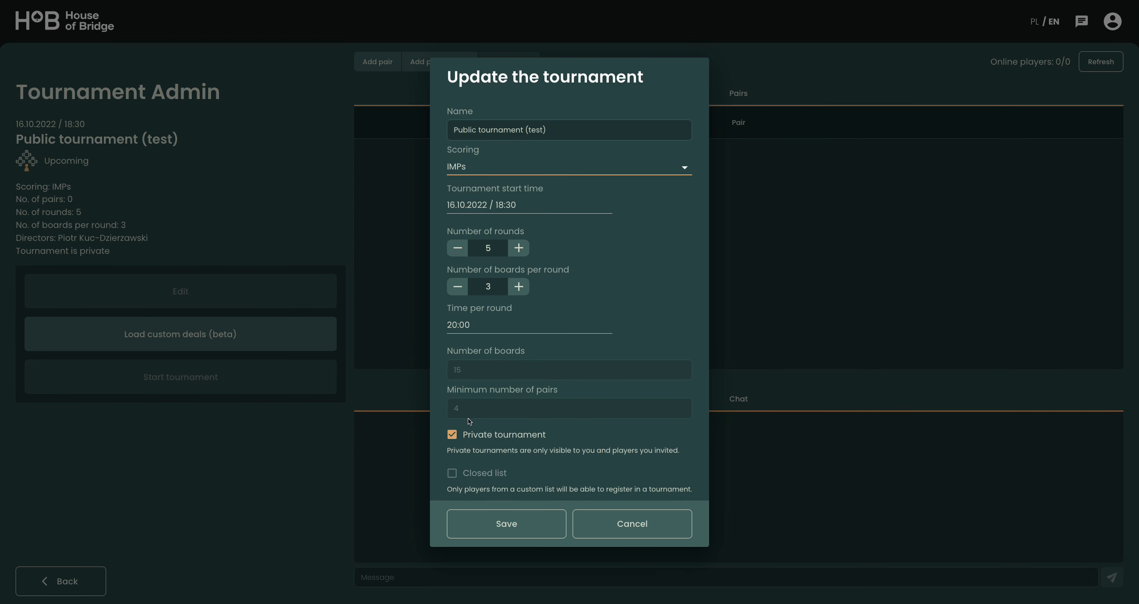
{"action": "left_click", "coordinate": [467, 435]}
{"action": "left_click", "coordinate": [506, 524]}
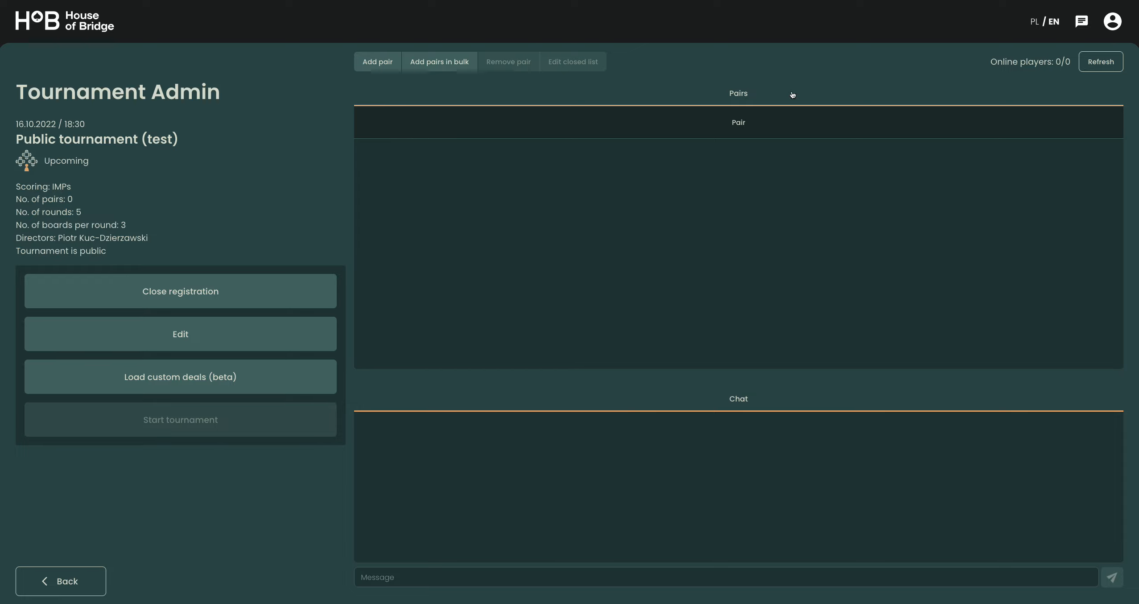
- Send the message "Welcome to a new tournament" in the tournament chat
{"action": "left_click_drag", "start_coordinate": [983, 64], "coordinate": [1072, 64]}
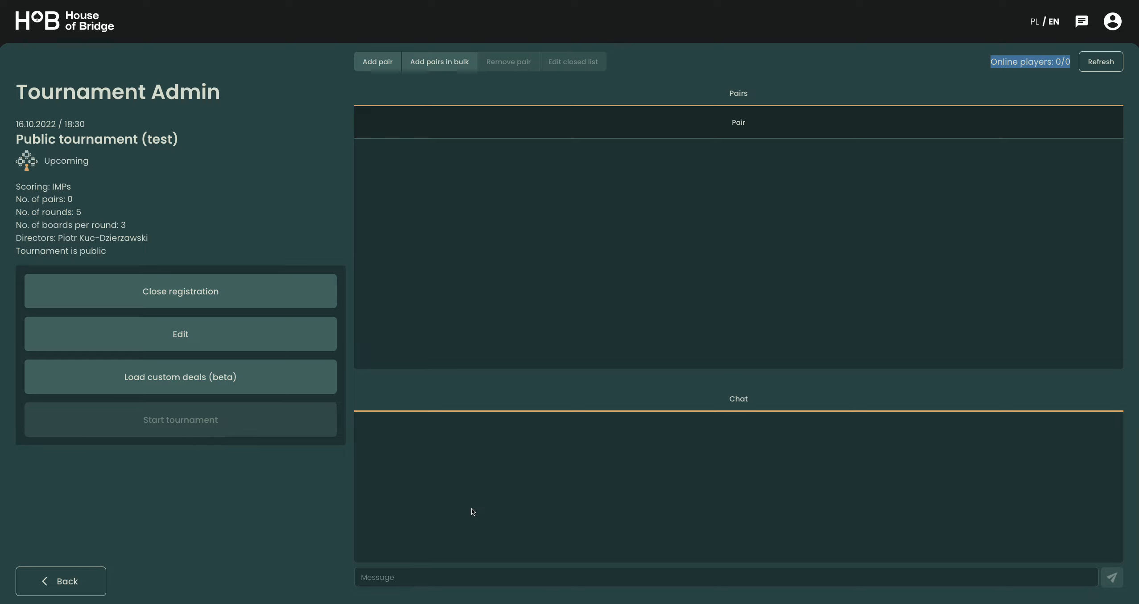
{"action": "left_click", "coordinate": [396, 577]}
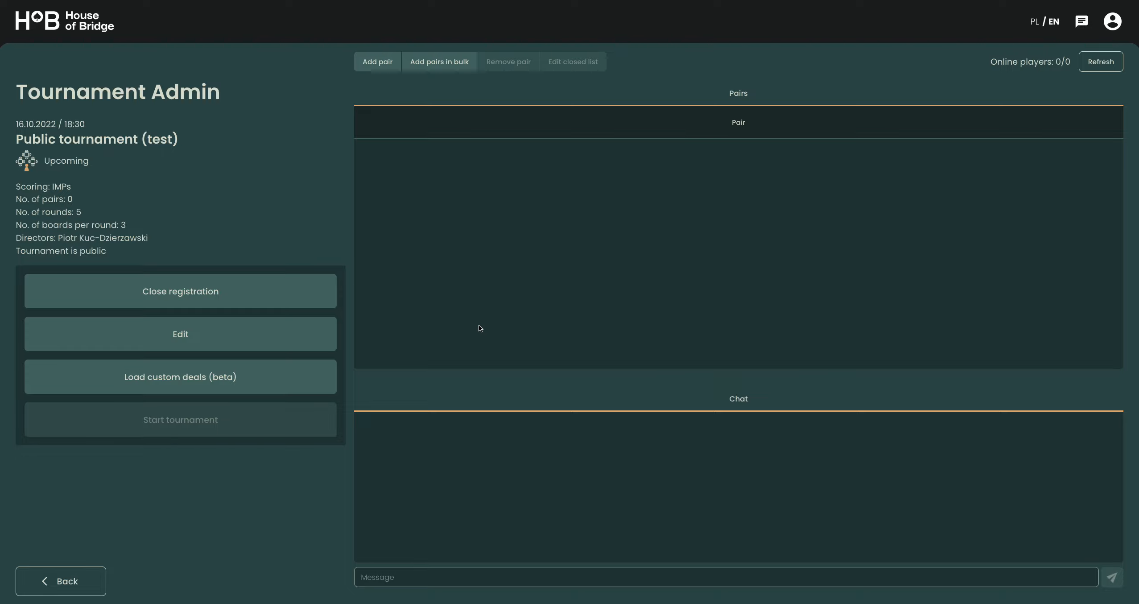
{"action": "type", "text": "W"}
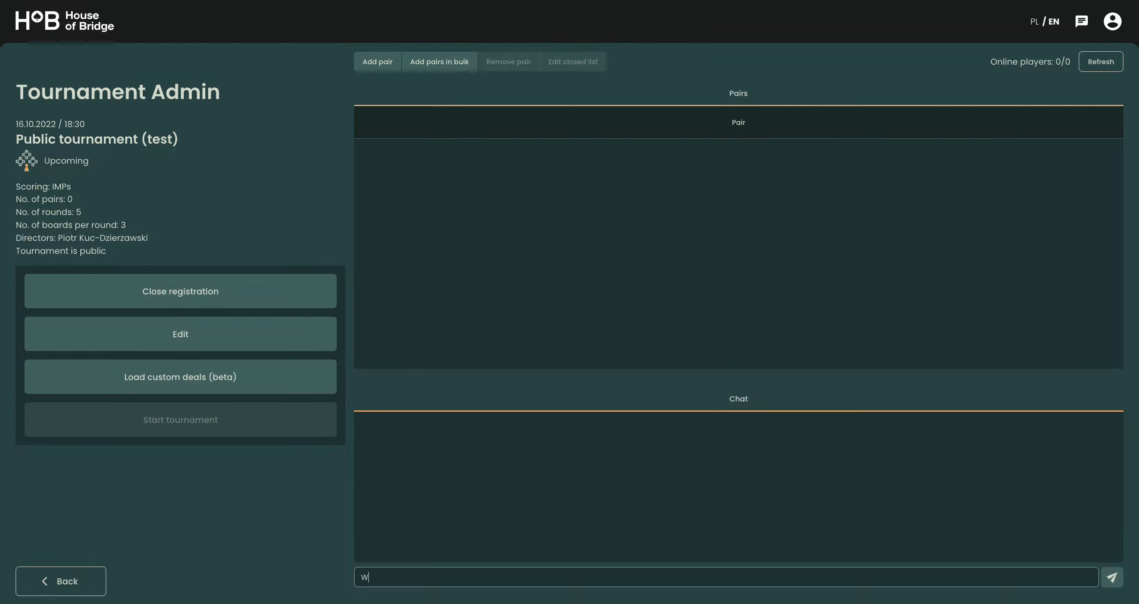
{"action": "type", "text": "elcome to a new tournament"}
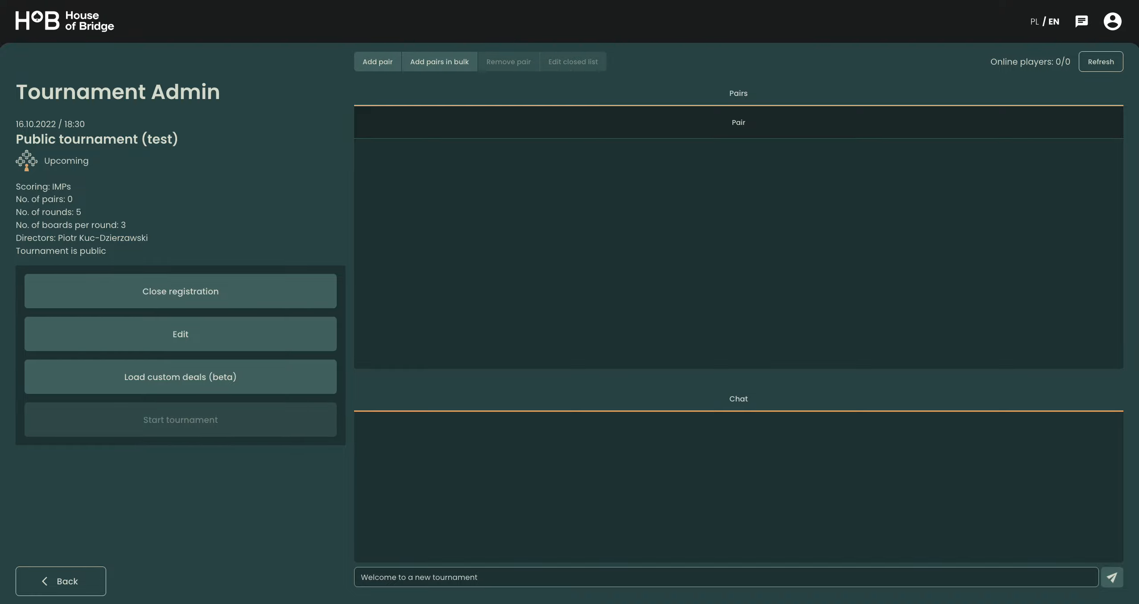
{"action": "key", "text": "Return"}
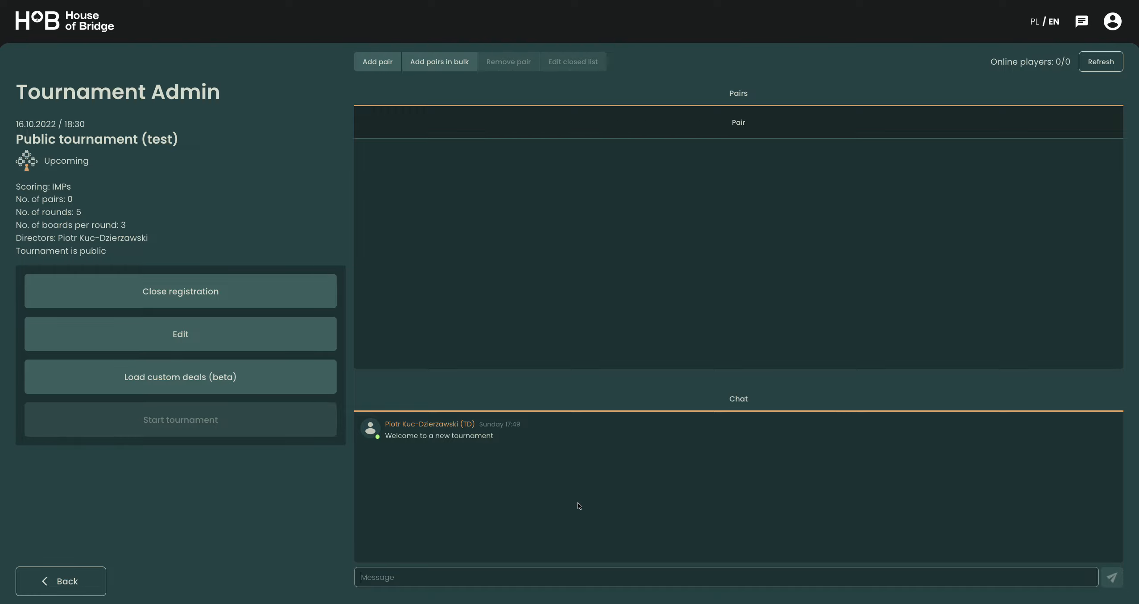
{"action": "left_click", "coordinate": [550, 257]}
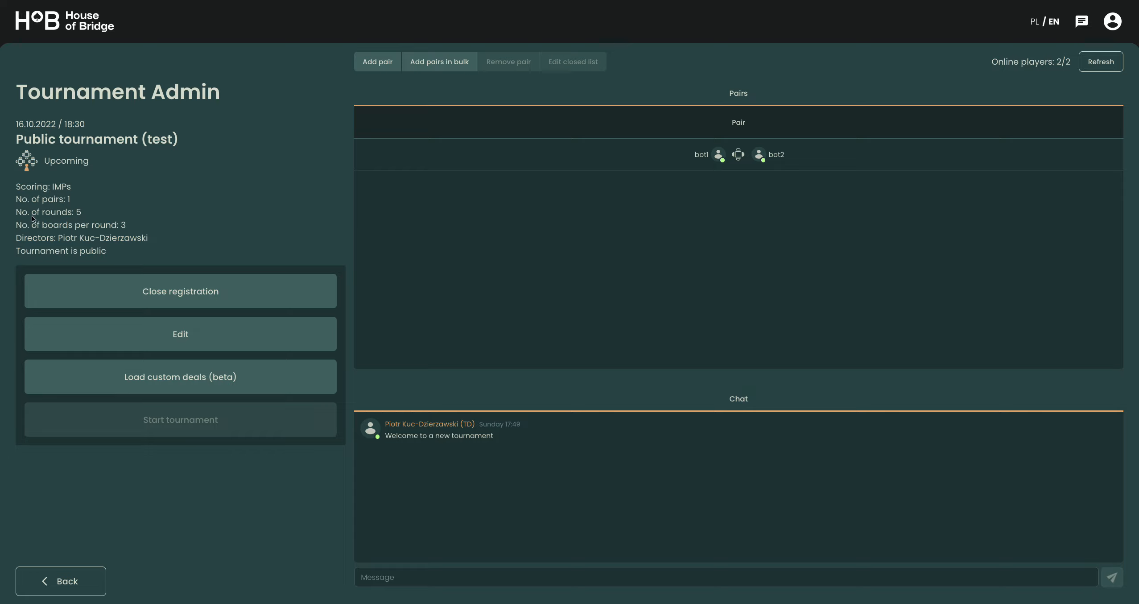
- Examine the number of registered pairs and the count of online players
{"action": "left_click_drag", "start_coordinate": [16, 201], "coordinate": [76, 203]}
{"action": "left_click_drag", "start_coordinate": [992, 62], "coordinate": [1066, 63]}
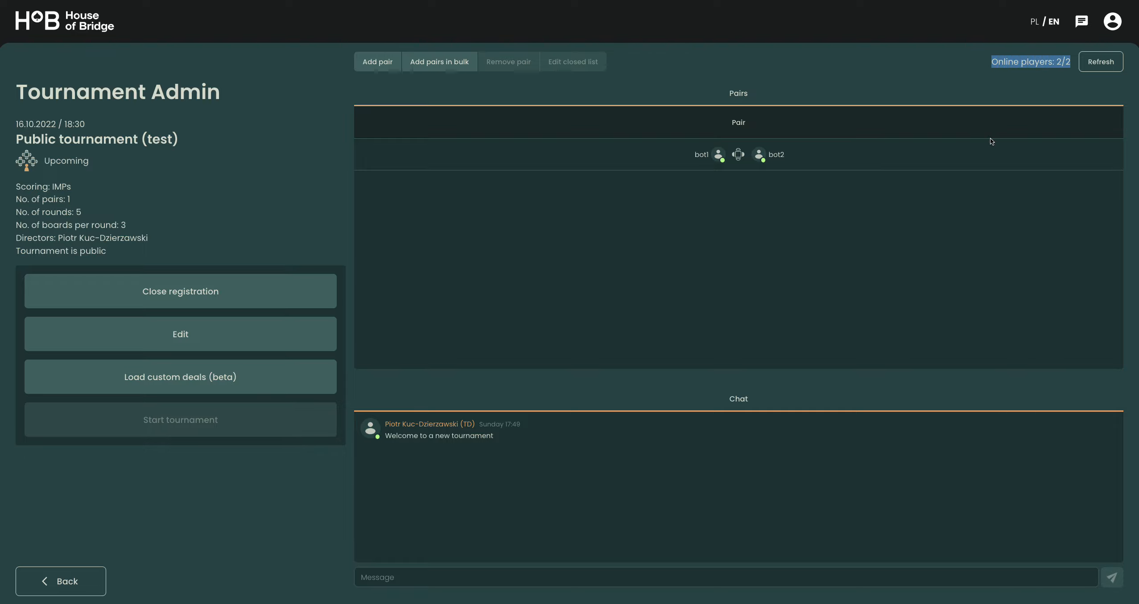
{"action": "left_click", "coordinate": [863, 72]}
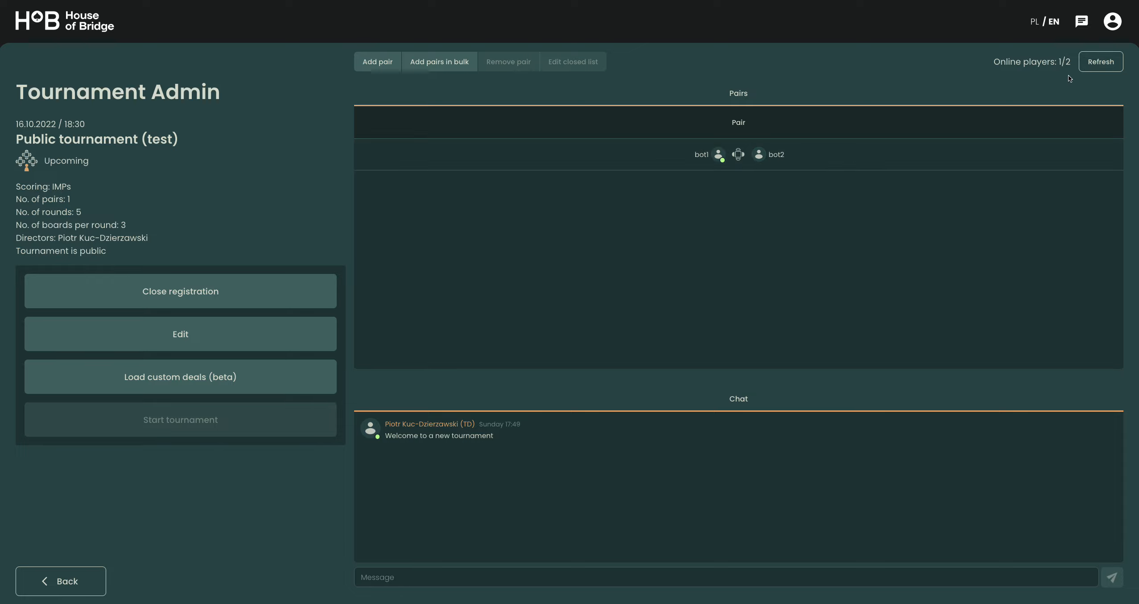
{"action": "left_click_drag", "start_coordinate": [1075, 62], "coordinate": [984, 64]}
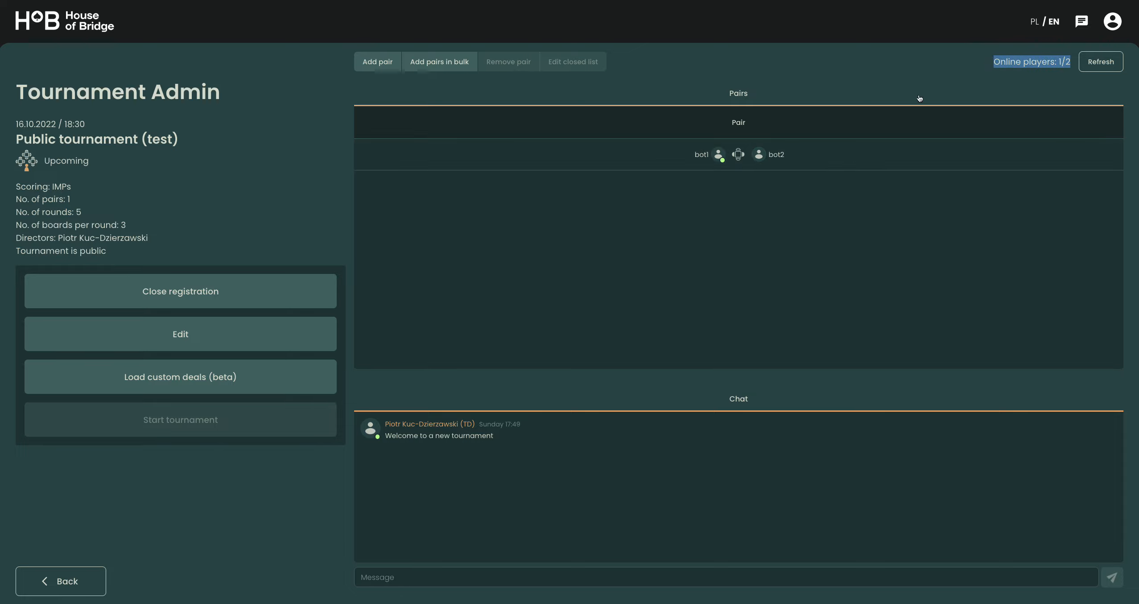
{"action": "left_click", "coordinate": [797, 246]}
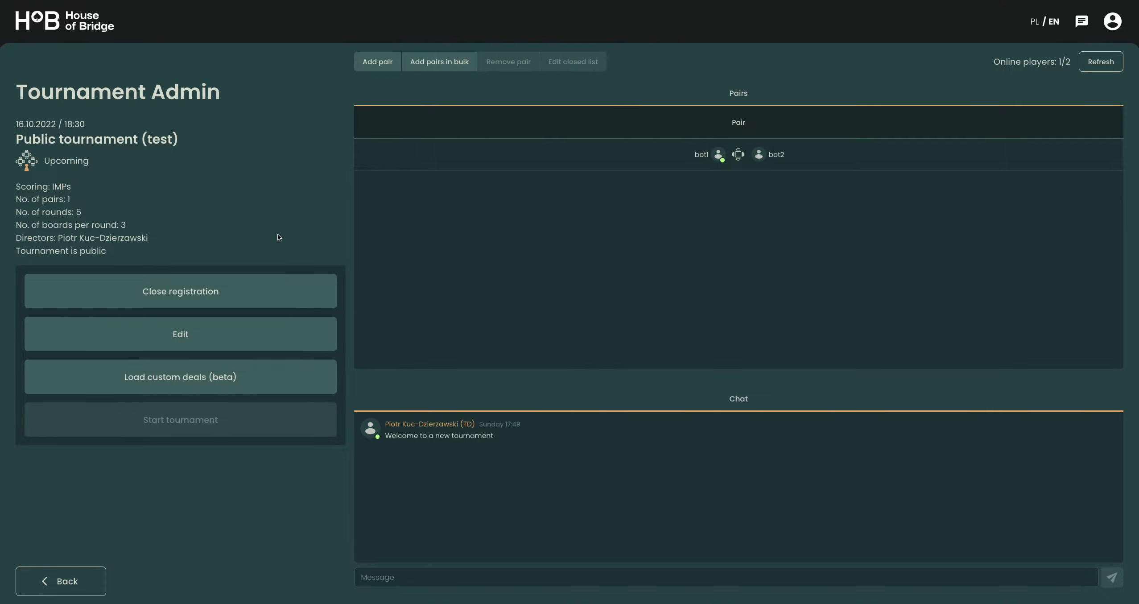
- Return to the tournament list and start a new tournament named "Private test tournament"
{"action": "left_click", "coordinate": [74, 579]}
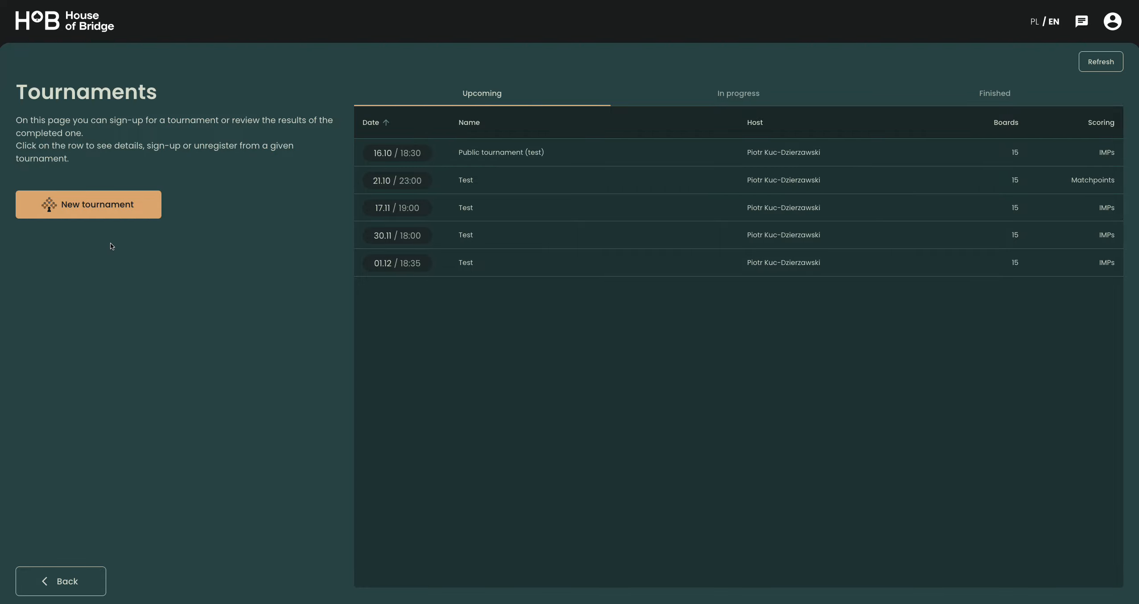
{"action": "left_click", "coordinate": [100, 206]}
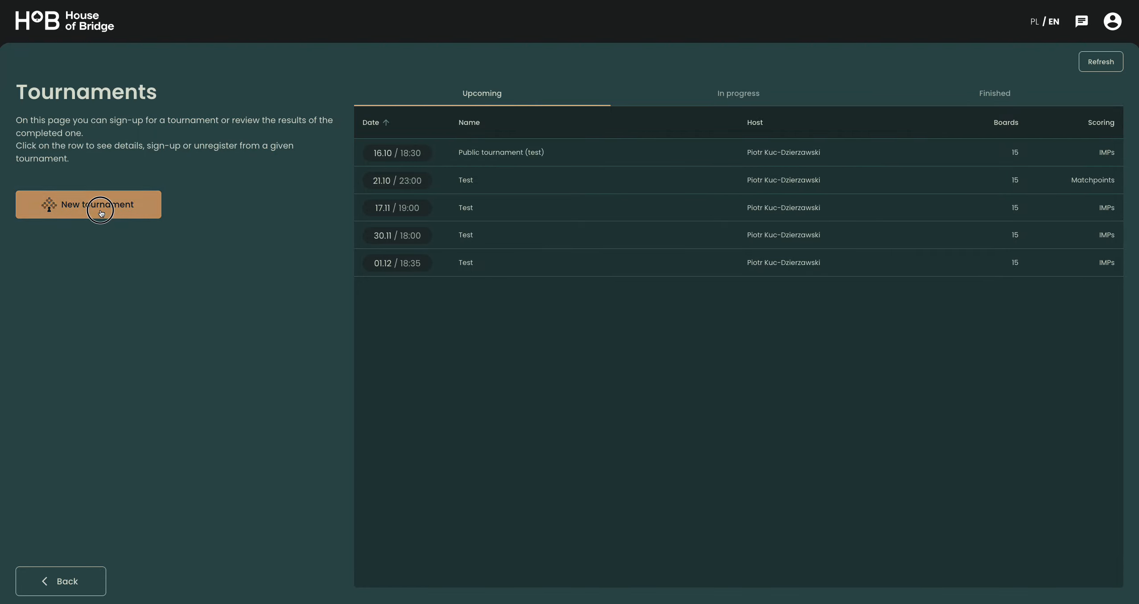
{"action": "left_click", "coordinate": [531, 133]}
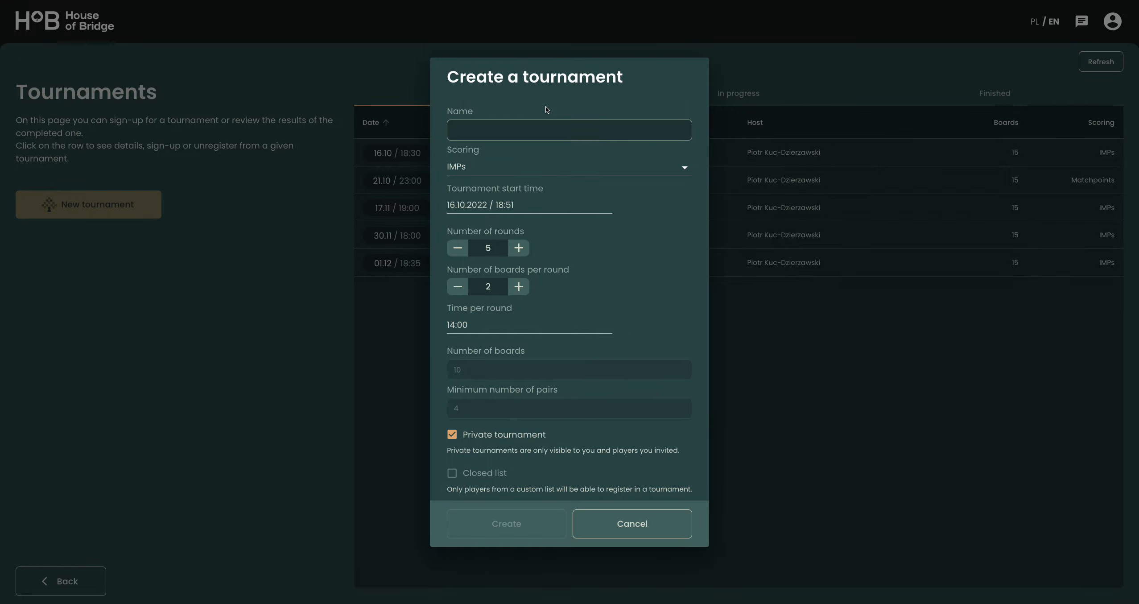
{"action": "type", "text": "Privaste"}
{"action": "key", "text": "BackSpace"}
{"action": "key", "text": "BackSpace"}
{"action": "key", "text": "BackSpace"}
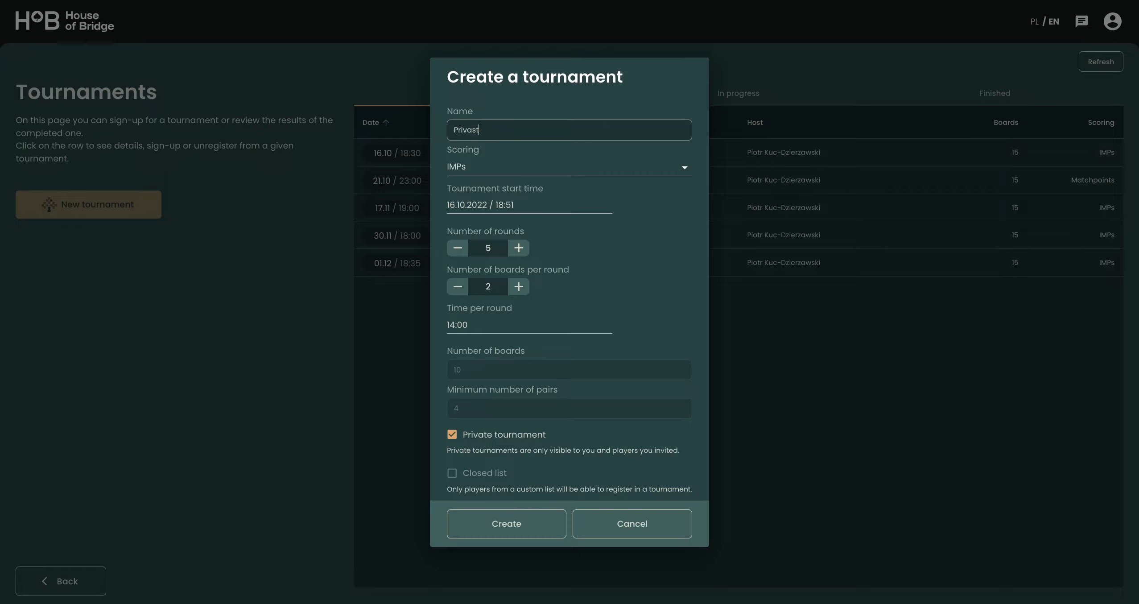
{"action": "type", "text": "te test tournament"}
- Keep the start time of 16.10.2022 / 18:51 and create the private tournament, checking its privacy status
{"action": "left_click", "coordinate": [515, 204]}
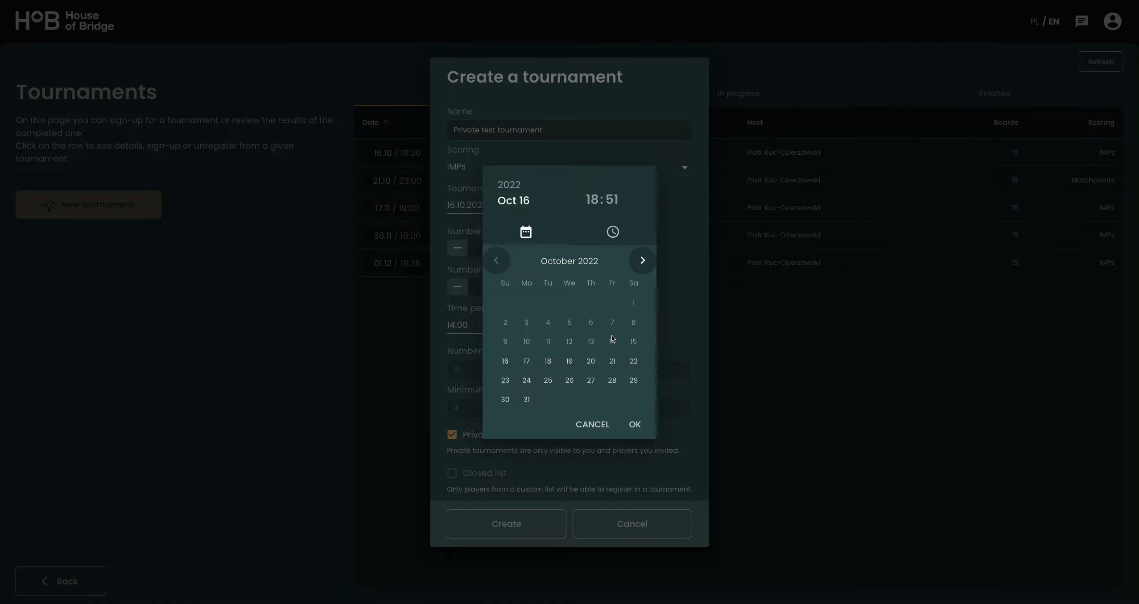
{"action": "left_click", "coordinate": [632, 426]}
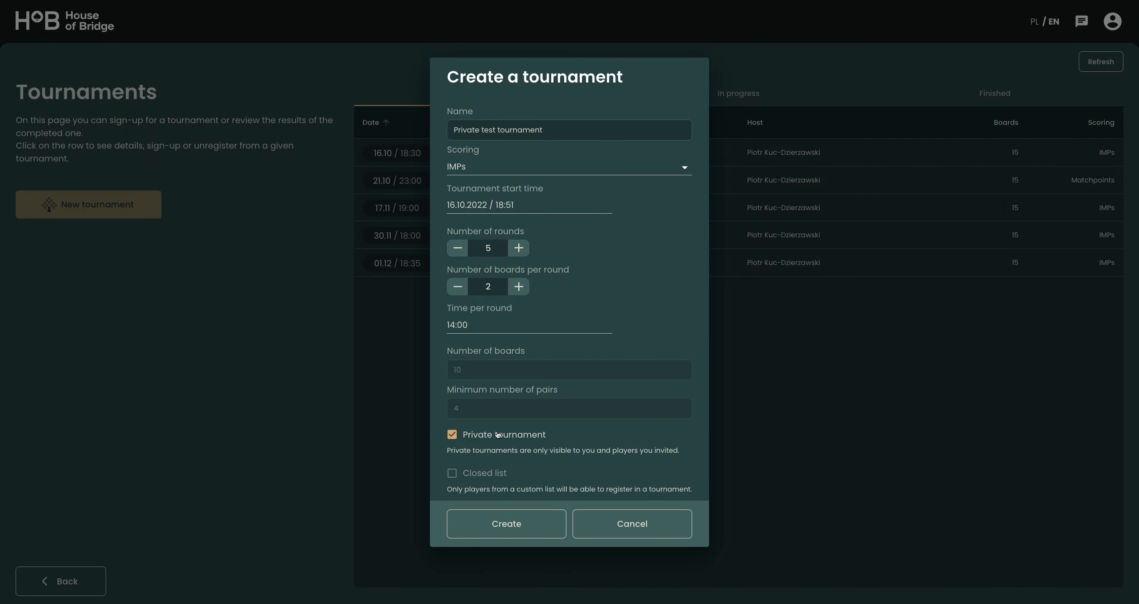
{"action": "left_click", "coordinate": [531, 528]}
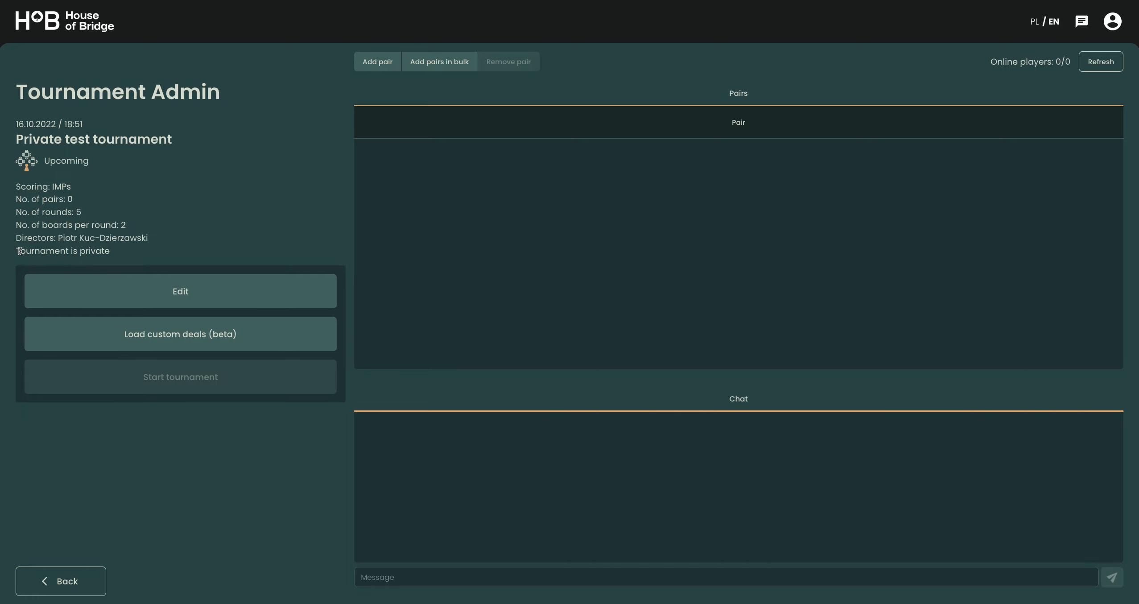
{"action": "left_click_drag", "start_coordinate": [16, 251], "coordinate": [136, 255]}
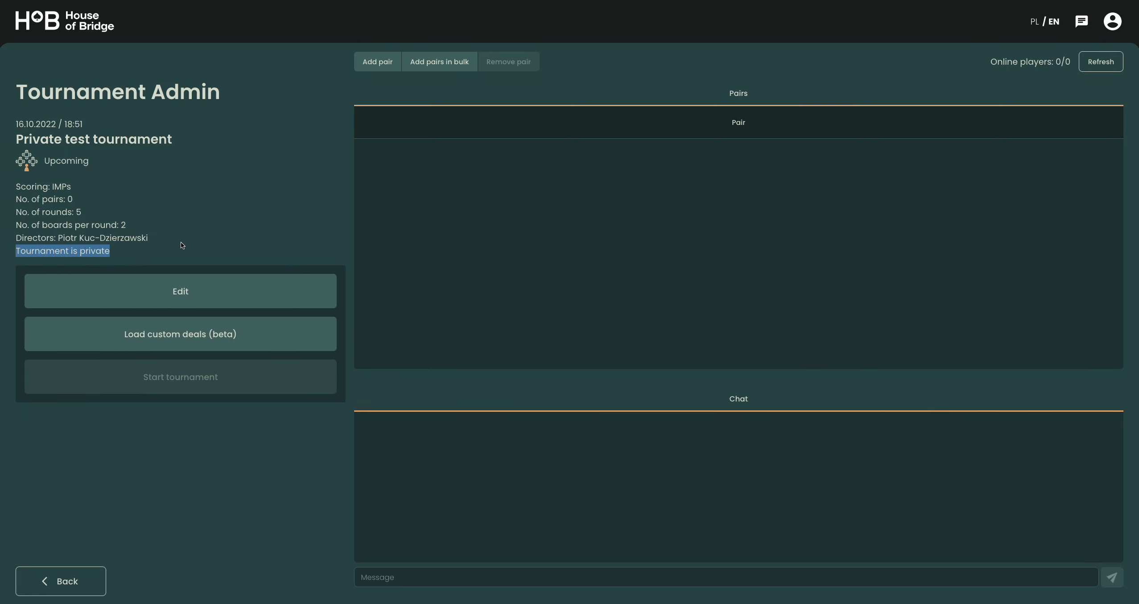
{"action": "left_click", "coordinate": [197, 254]}
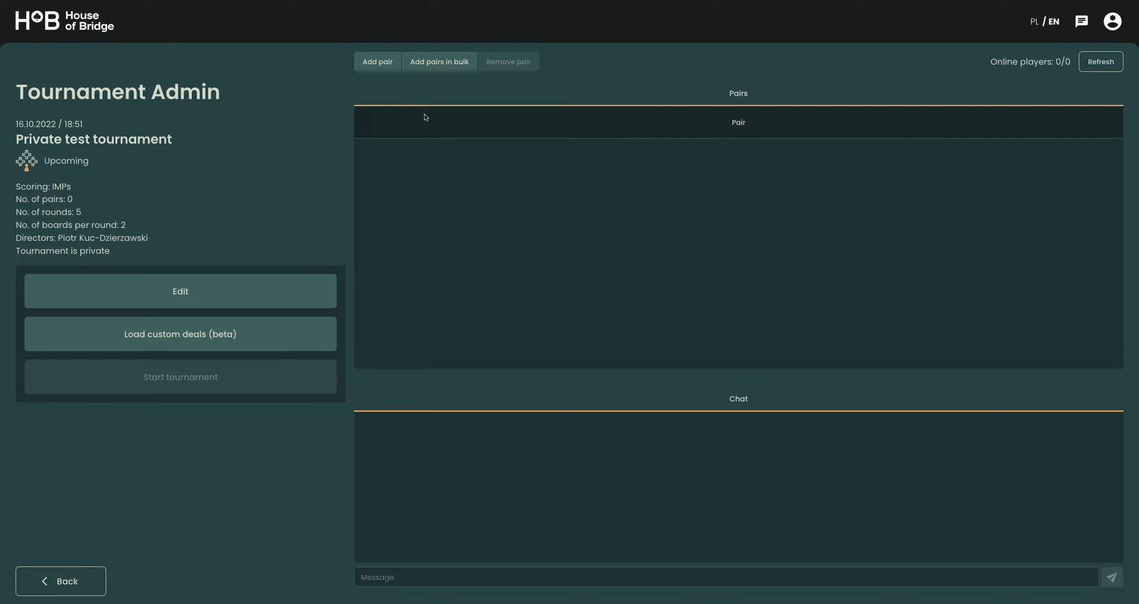
- Add six pairs in bulk: bot1,bot2; bot3,bot4; bot5,bot6; bot7,bot8; bot9,bot10; bot11,bot12
{"action": "left_click", "coordinate": [429, 65]}
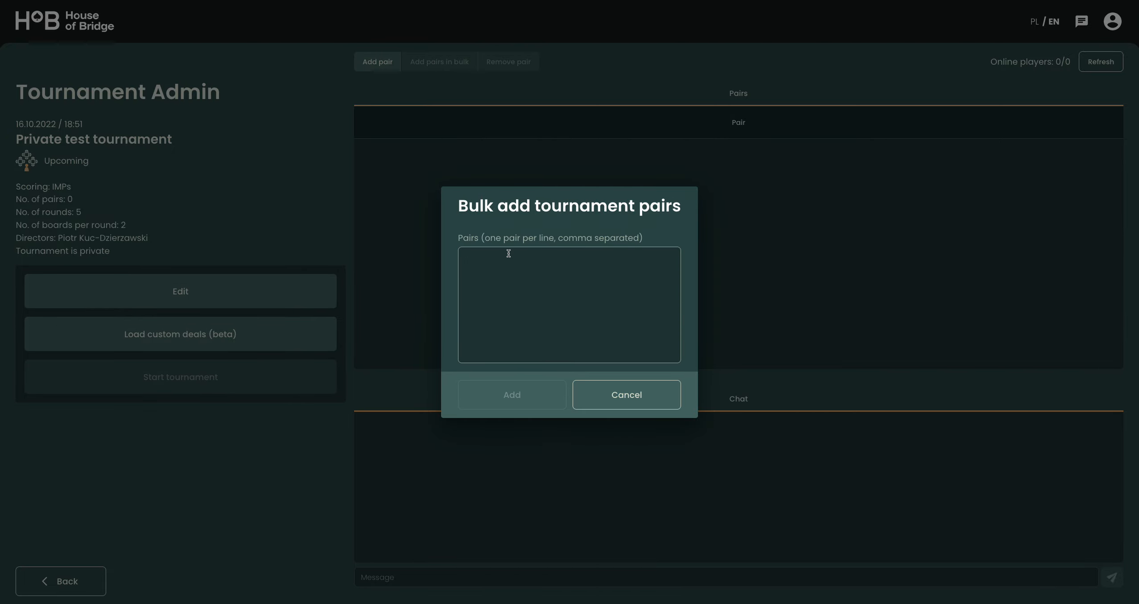
{"action": "type", "text": "bot1,bot2 bot3,bot4 bot5,bot6 bot7,bot8 bot9,bot10 bot11,bot12"}
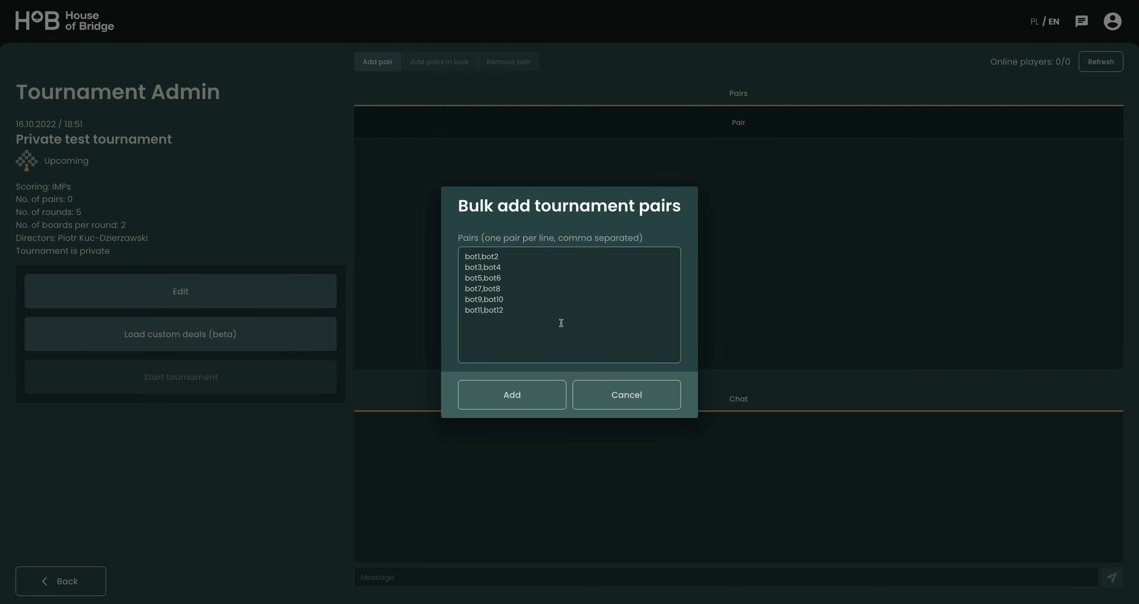
{"action": "left_click", "coordinate": [512, 397]}
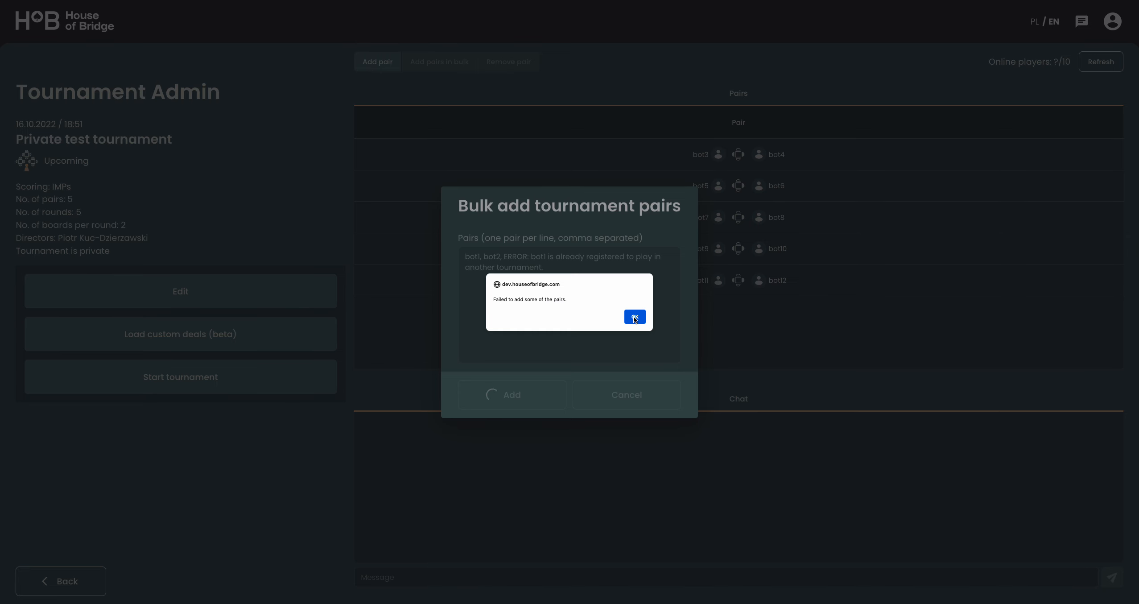
{"action": "left_click", "coordinate": [633, 316]}
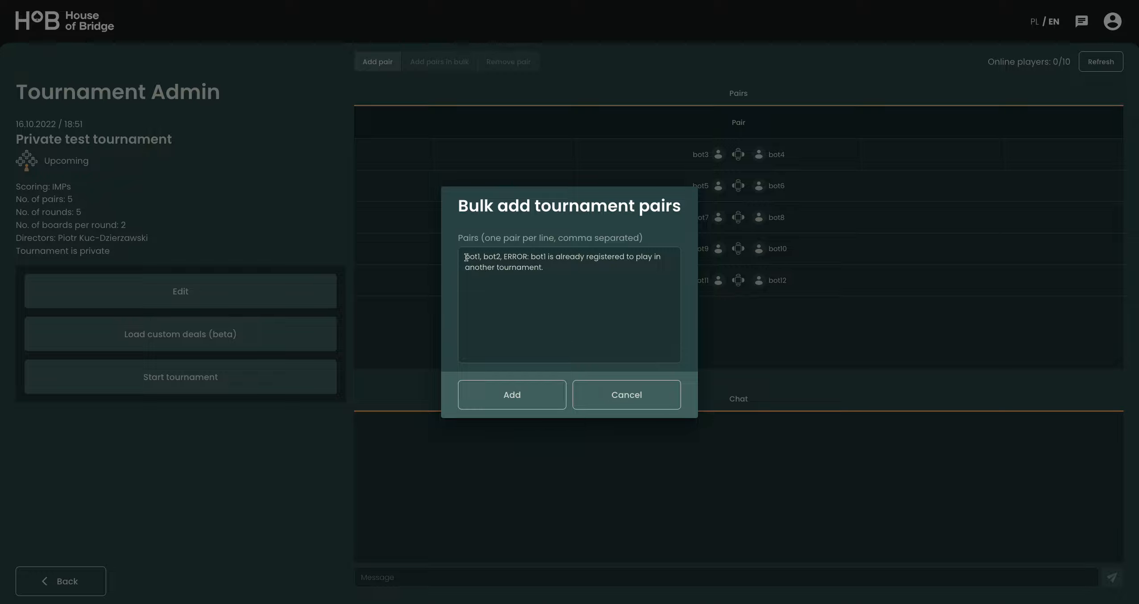
- Read the error beside the rejected pair bot1, bot2 and resubmit that pair through the bulk list
{"action": "left_click_drag", "start_coordinate": [466, 257], "coordinate": [555, 266]}
{"action": "left_click", "coordinate": [557, 271]}
{"action": "left_click", "coordinate": [560, 300]}
{"action": "left_click_drag", "start_coordinate": [503, 256], "coordinate": [569, 278]}
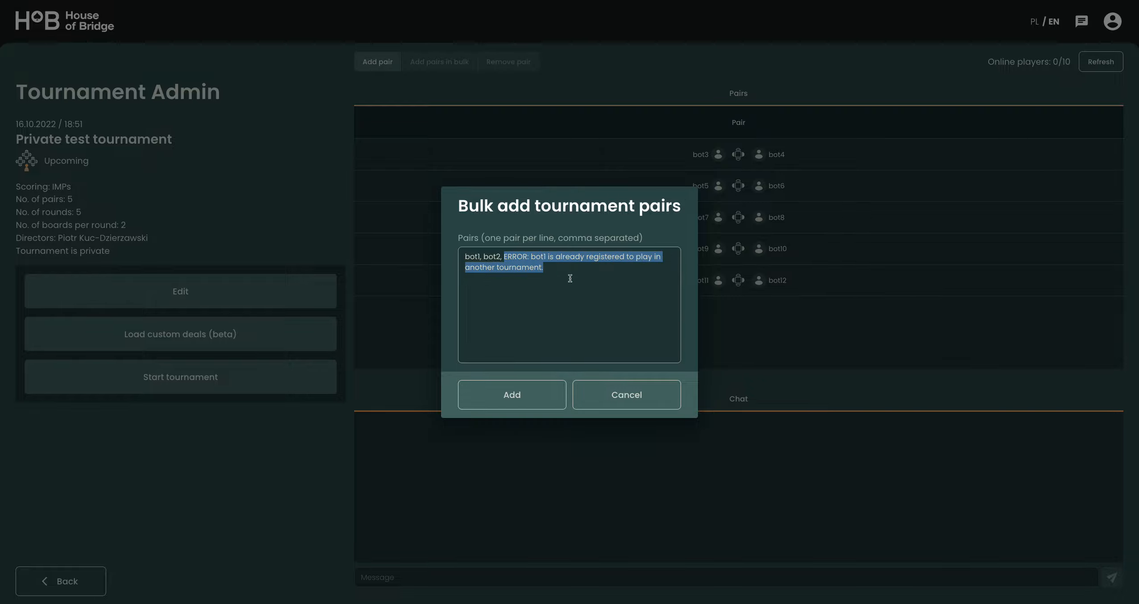
{"action": "left_click", "coordinate": [578, 307]}
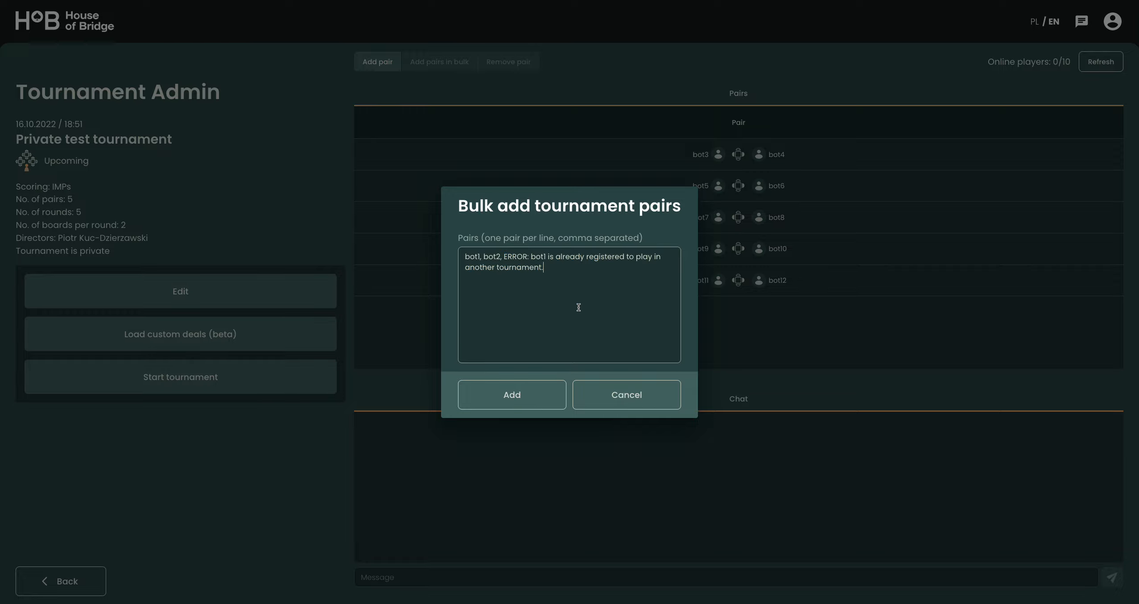
{"action": "left_click", "coordinate": [515, 396]}
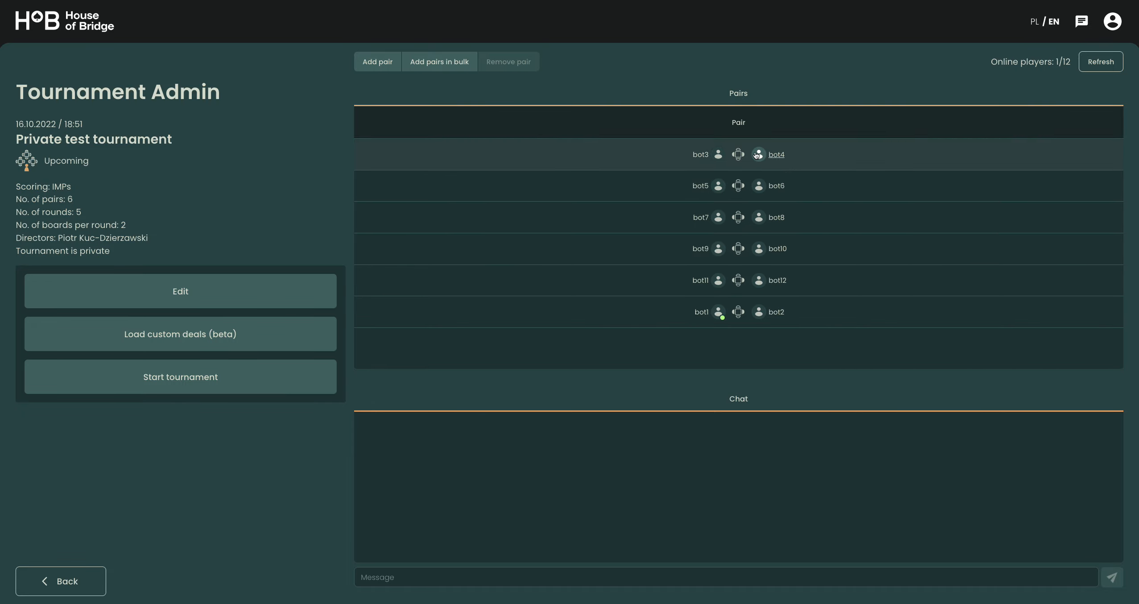
- Review the tournament's privacy status and its editable settings, leaving them as they are
{"action": "left_click_drag", "start_coordinate": [18, 254], "coordinate": [143, 253]}
{"action": "left_click", "coordinate": [181, 221]}
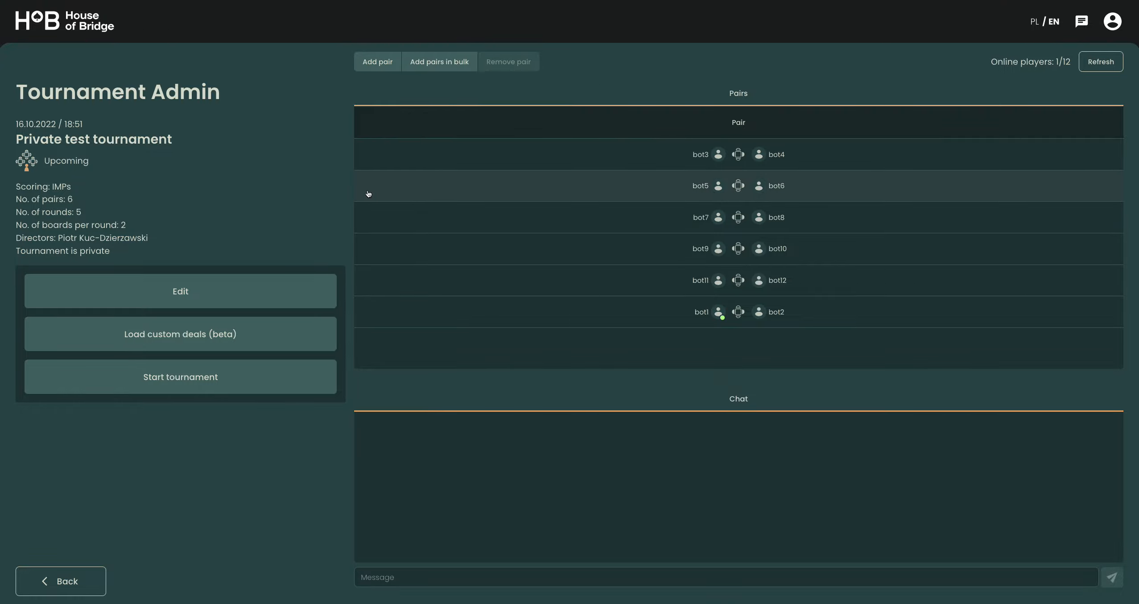
{"action": "left_click", "coordinate": [109, 284]}
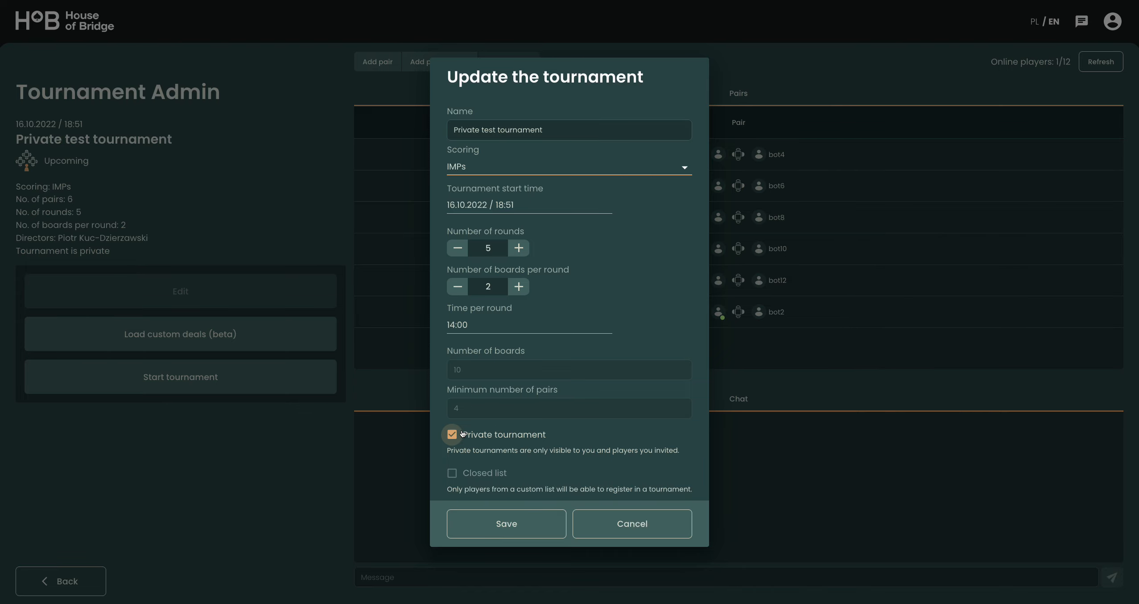
{"action": "left_click", "coordinate": [618, 525]}
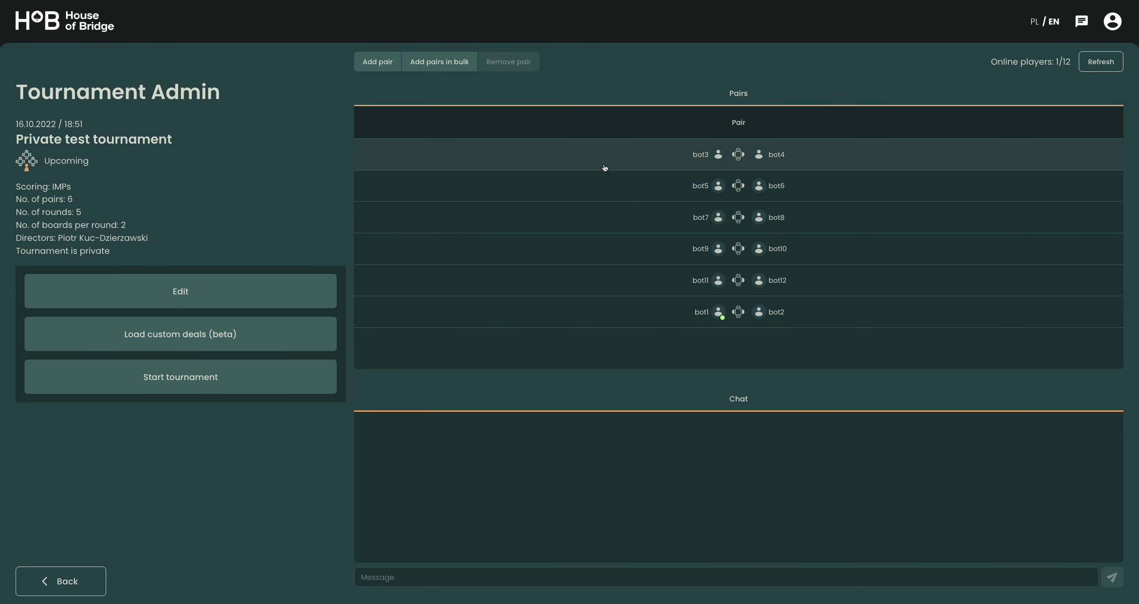
- Remove the pair bot1-bot2 from the tournament
{"action": "left_click", "coordinate": [630, 319]}
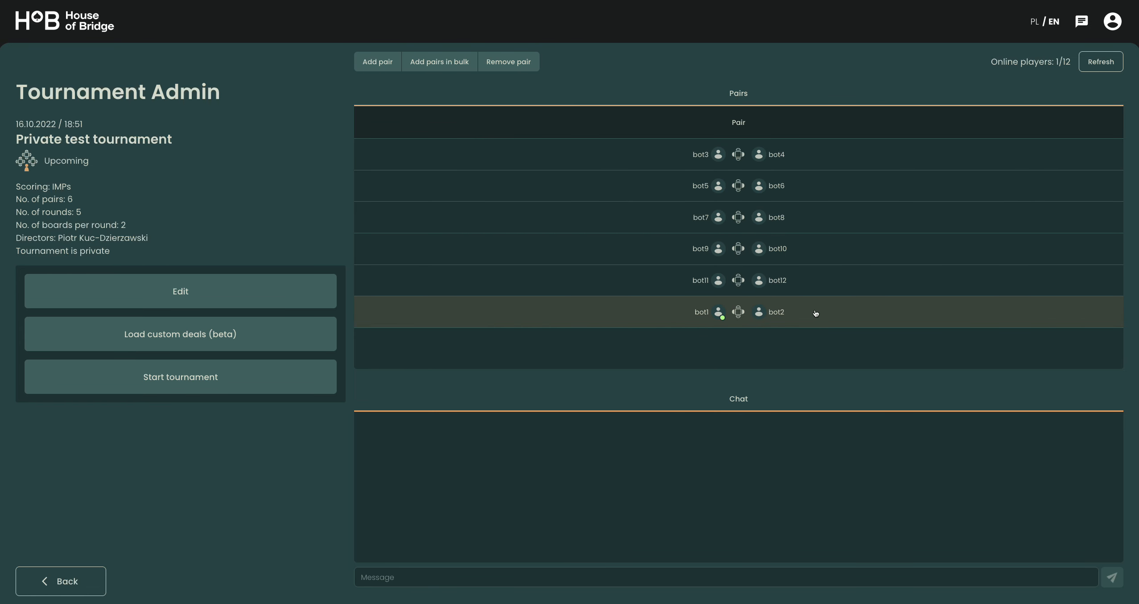
{"action": "left_click", "coordinate": [504, 62]}
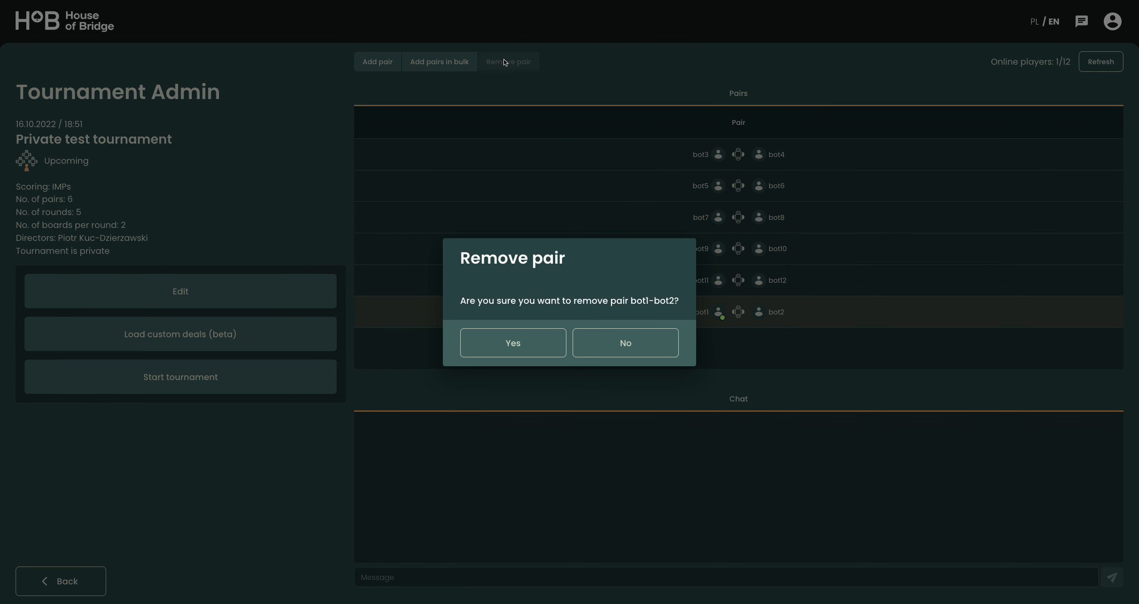
{"action": "left_click", "coordinate": [522, 341]}
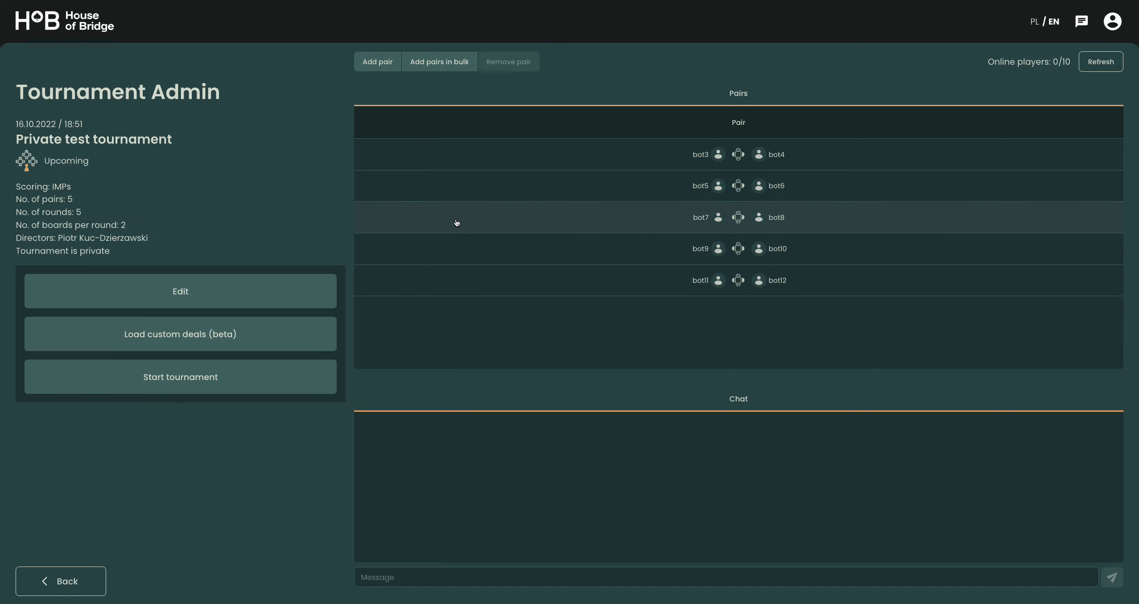
- Add a single tournament pair with bot1 as Player 1 and bot2 as Player 2
{"action": "left_click", "coordinate": [375, 65]}
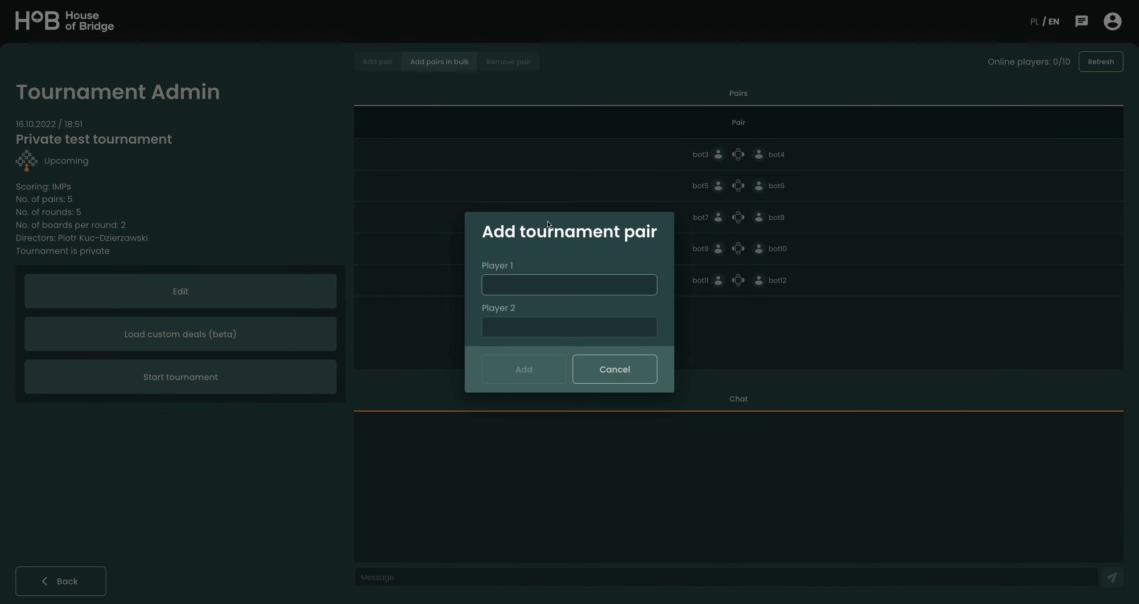
{"action": "type", "text": "bot1"}
{"action": "key", "text": "Tab"}
{"action": "type", "text": "bot2"}
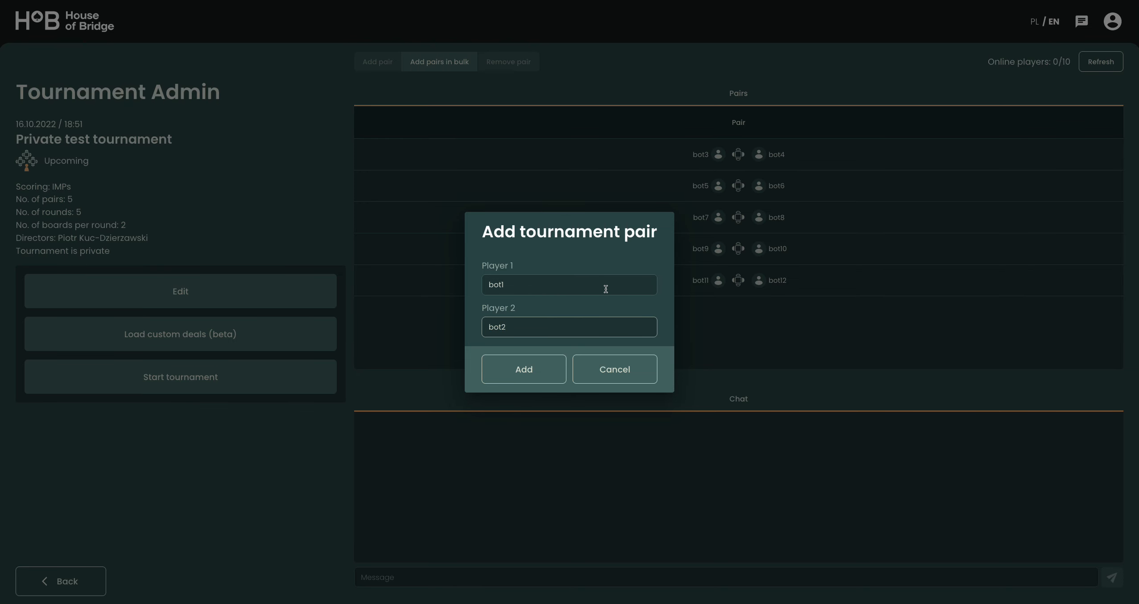
{"action": "left_click", "coordinate": [529, 378]}
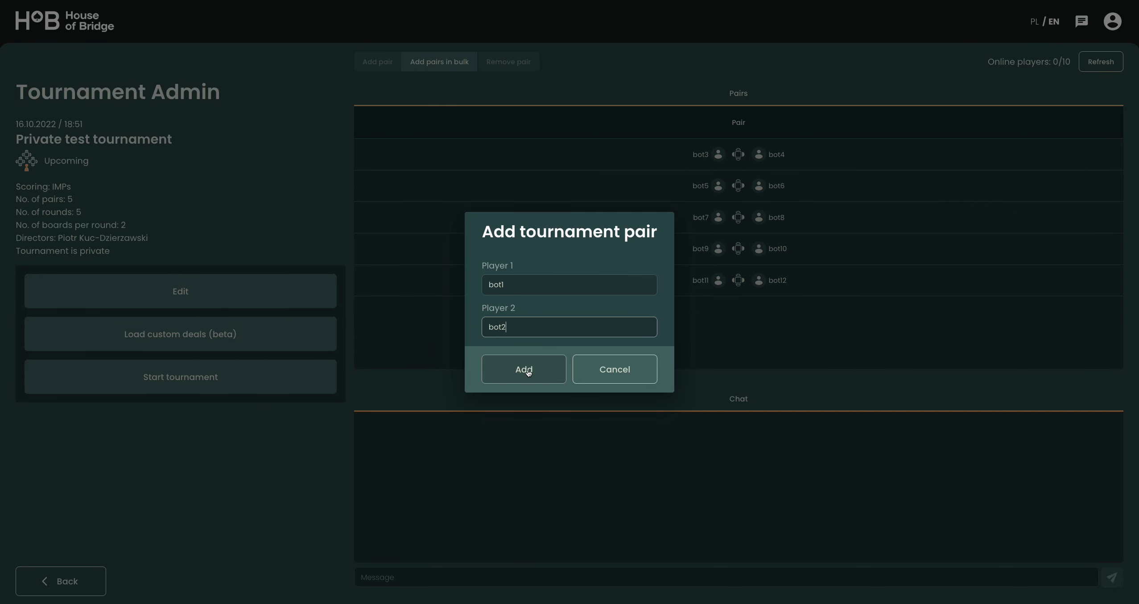
{"action": "left_click", "coordinate": [528, 372]}
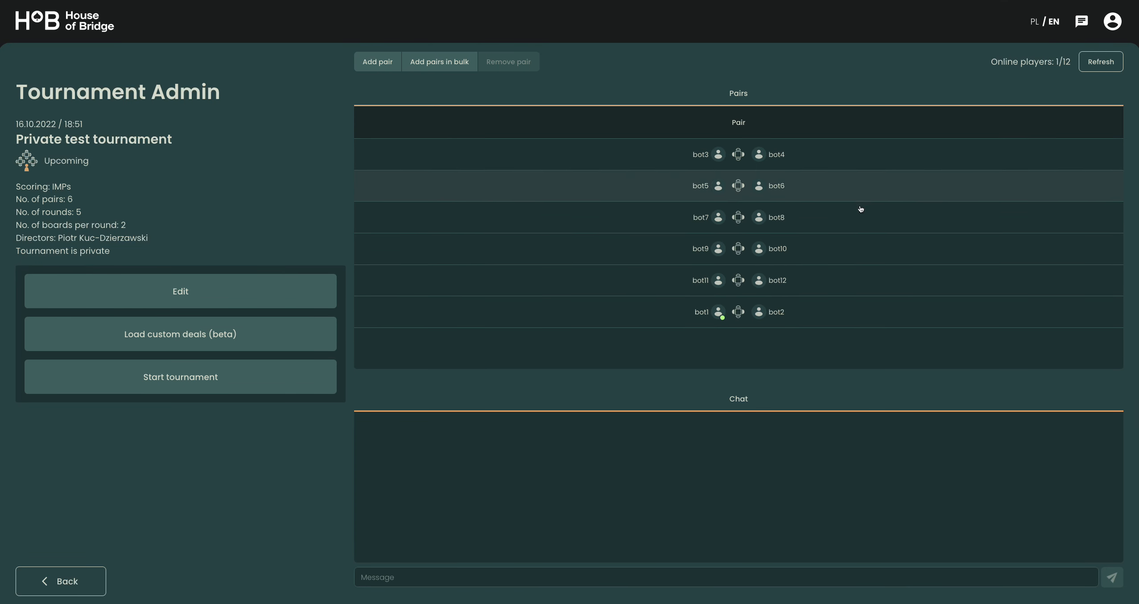